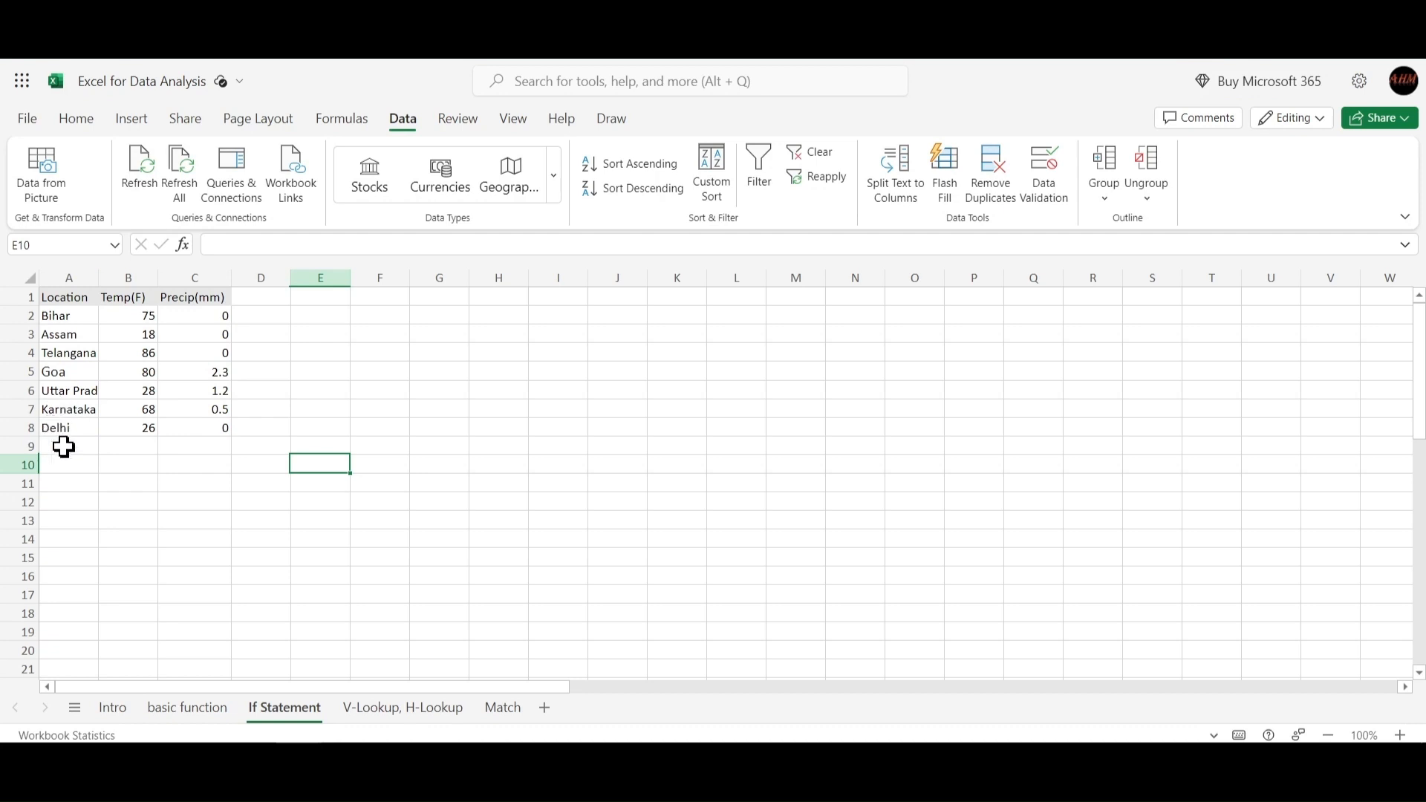
left_click(60, 279)
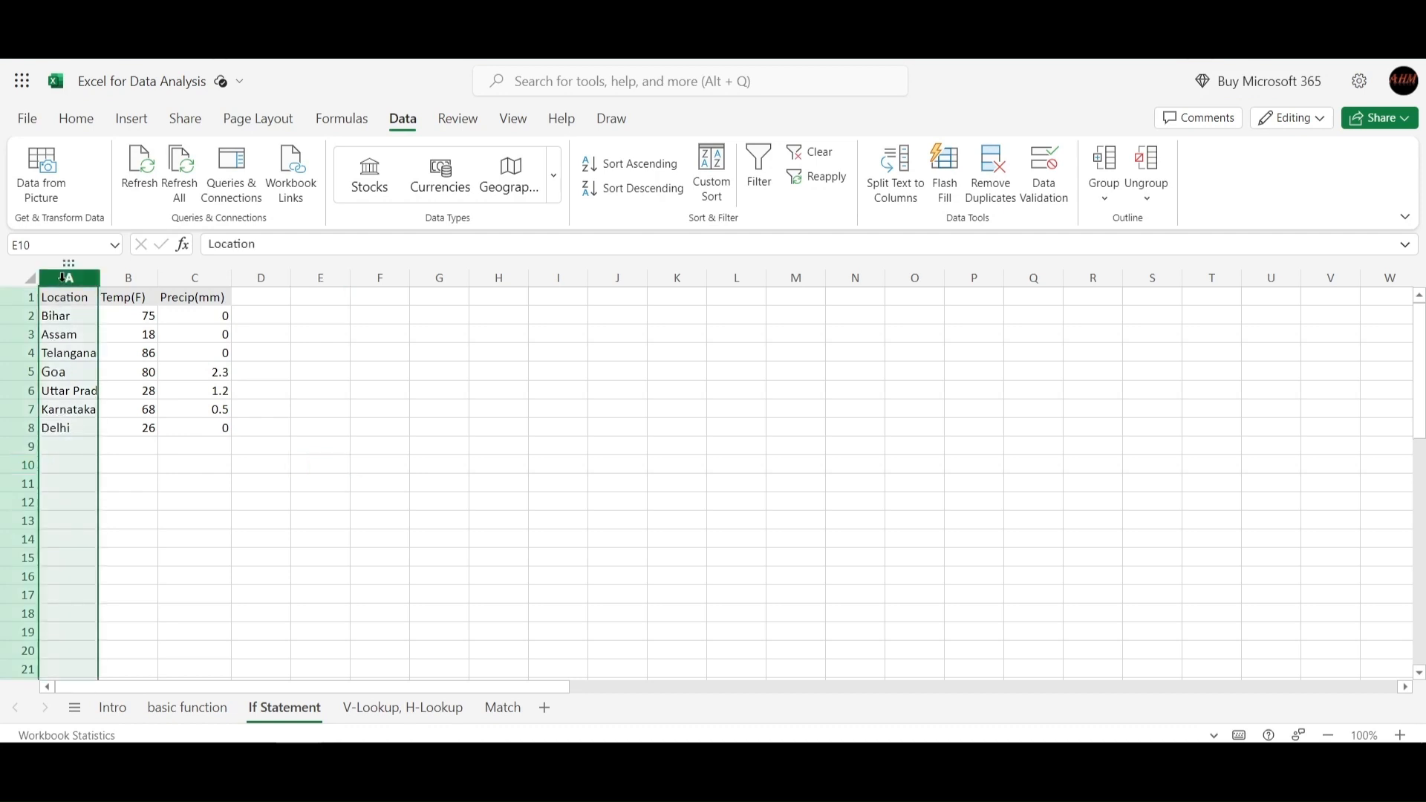
left_click(58, 353)
left_click_drag(58, 320, 72, 428)
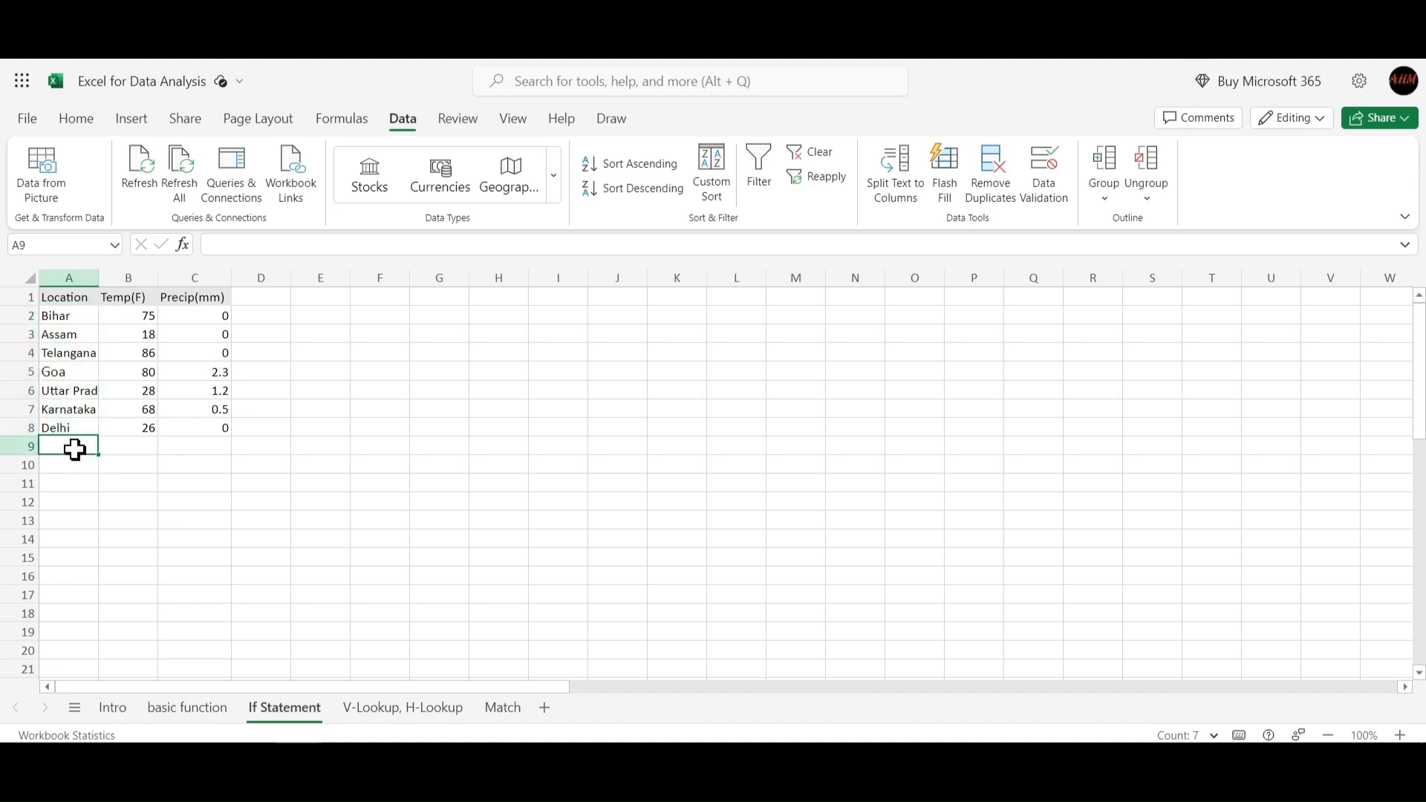
left_click(73, 450)
Open Data Validation for column A and set the allowed type to List.
left_click(67, 277)
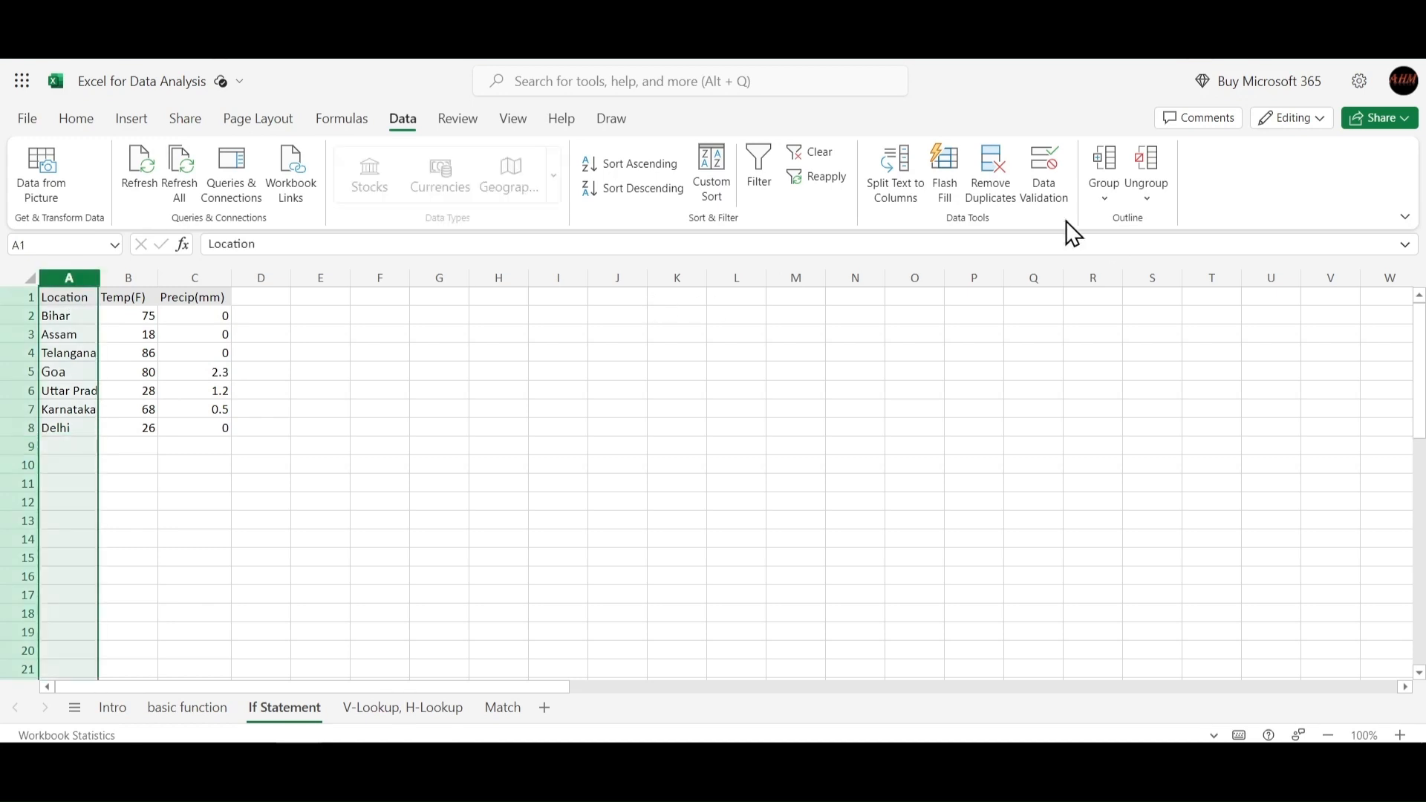
left_click(93, 118)
left_click(405, 120)
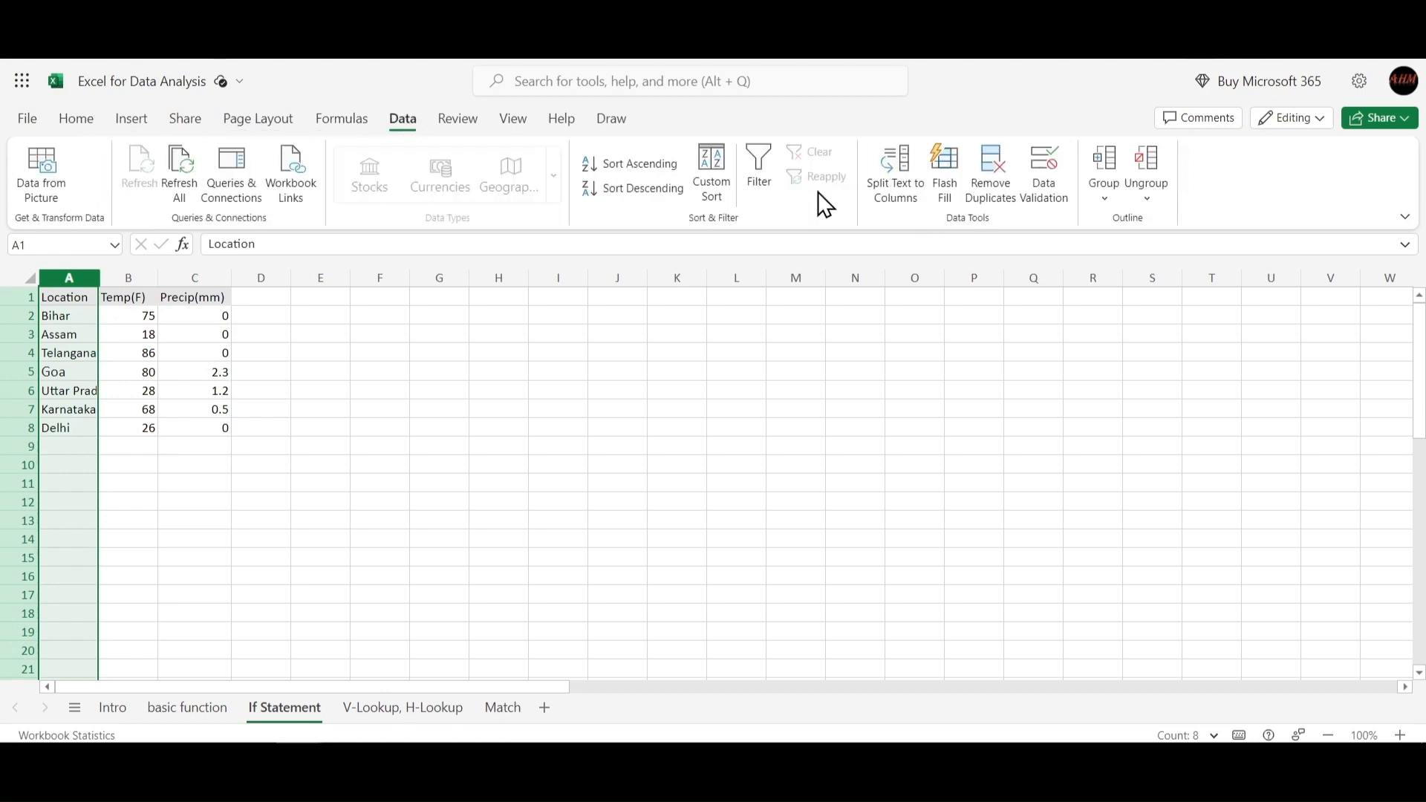
left_click(1041, 200)
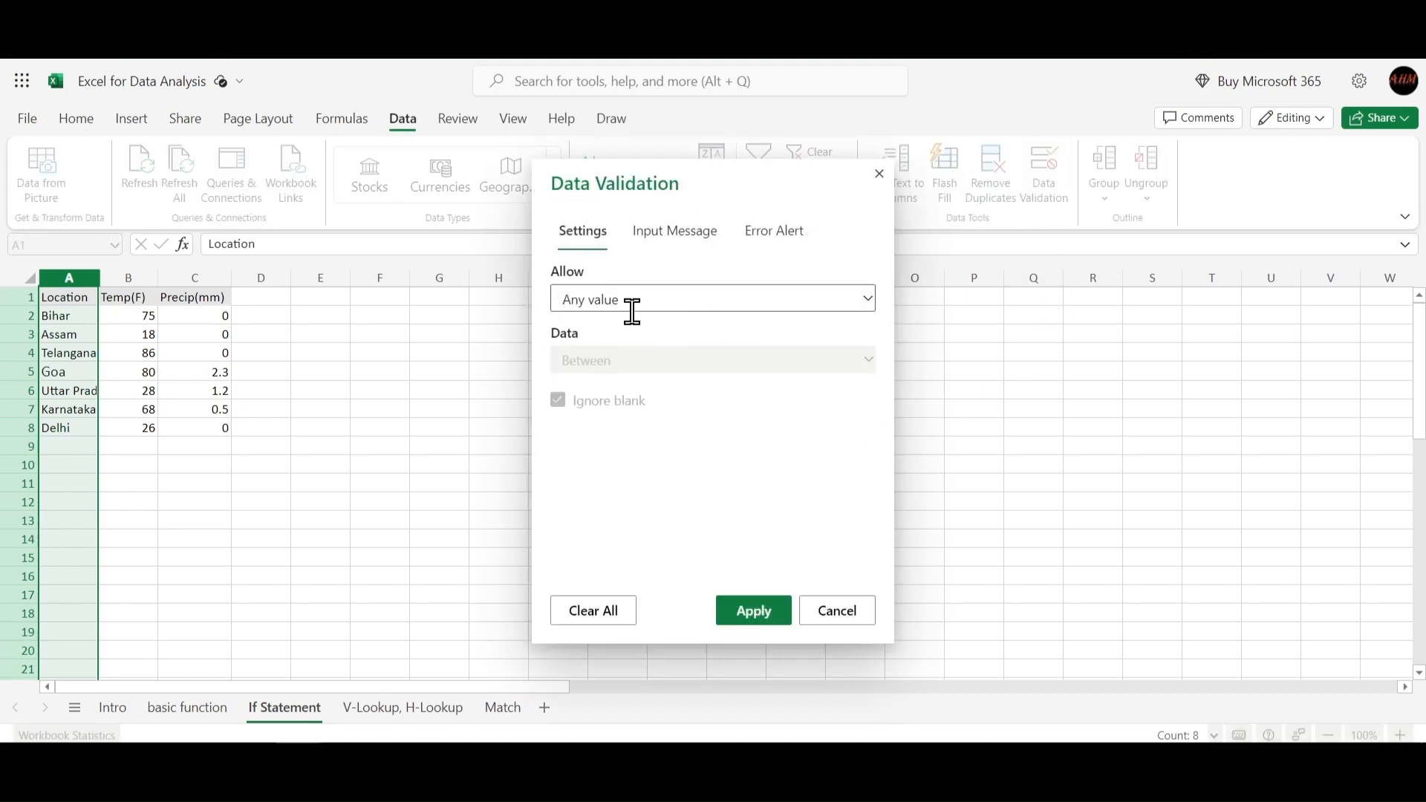
left_click(681, 303)
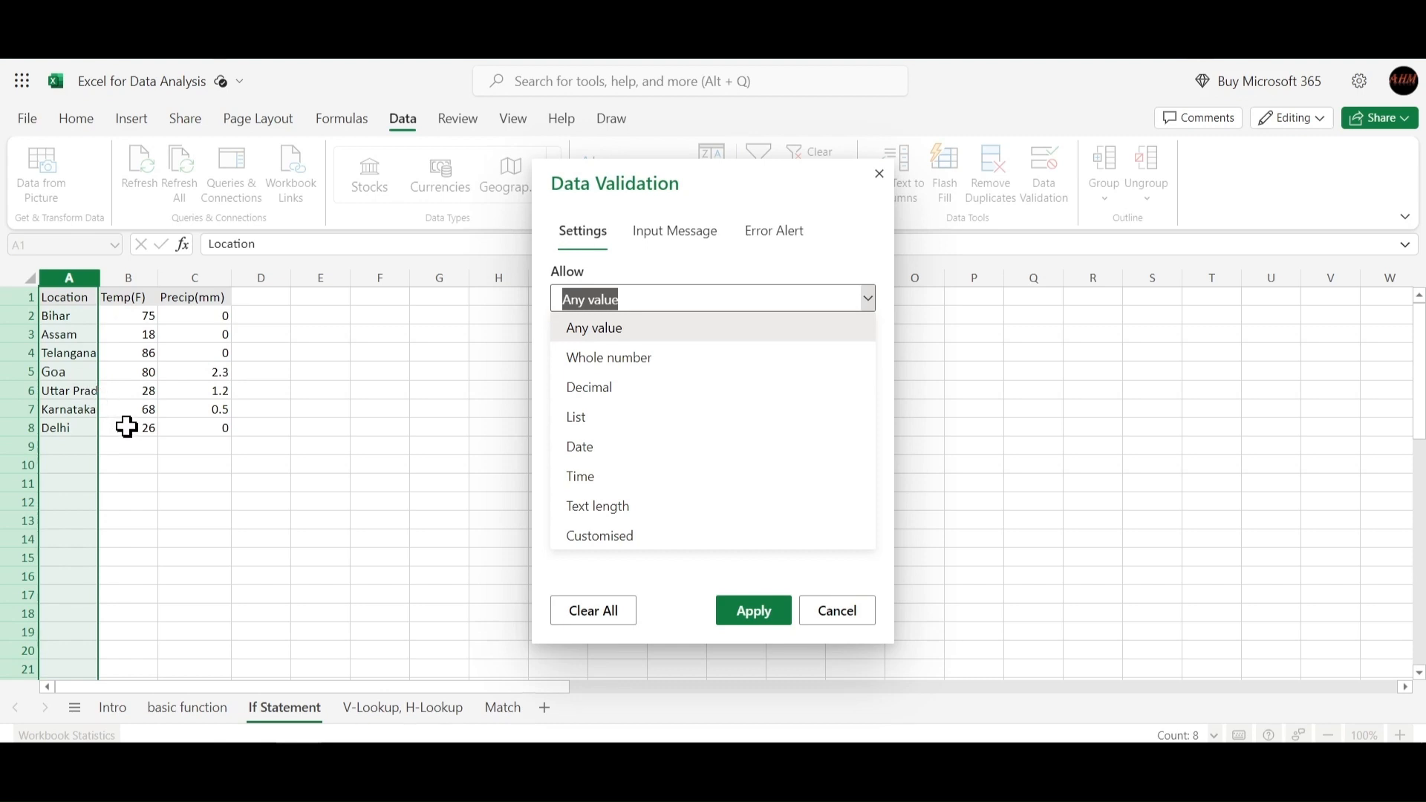
left_click(623, 429)
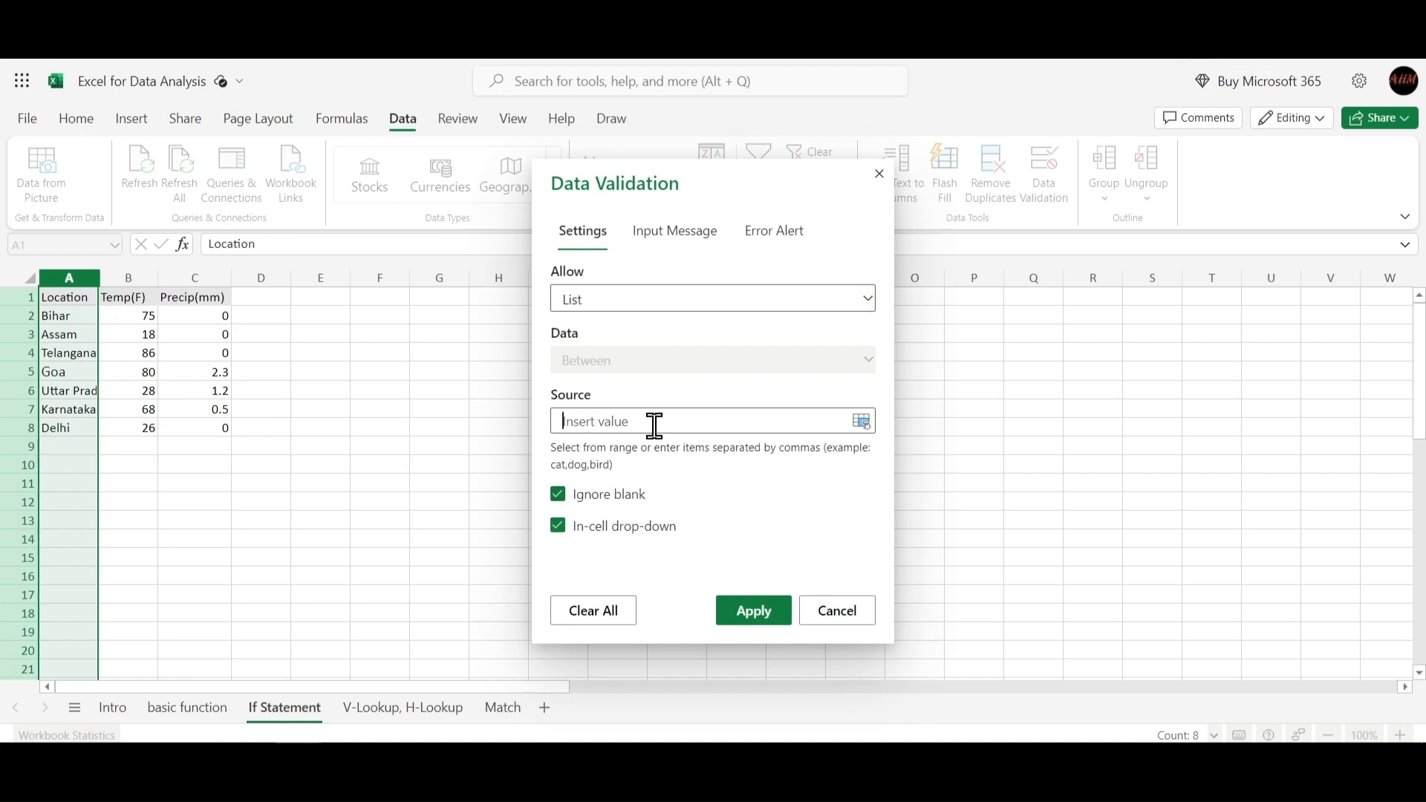
Set the list source to the location cells =$A$2:$A$8 and apply the validation.
left_click(696, 422)
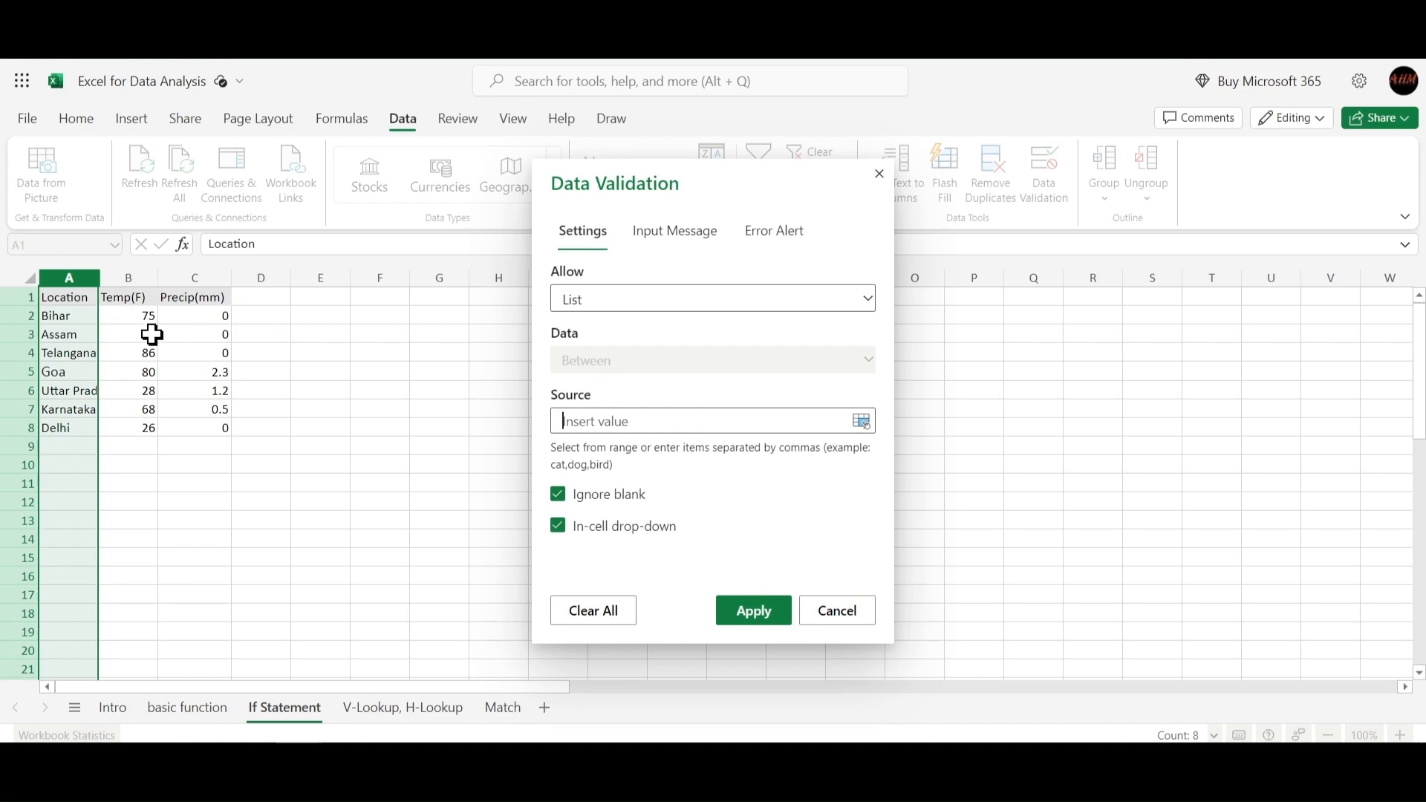
left_click(61, 321)
left_click_drag(61, 321, 62, 385)
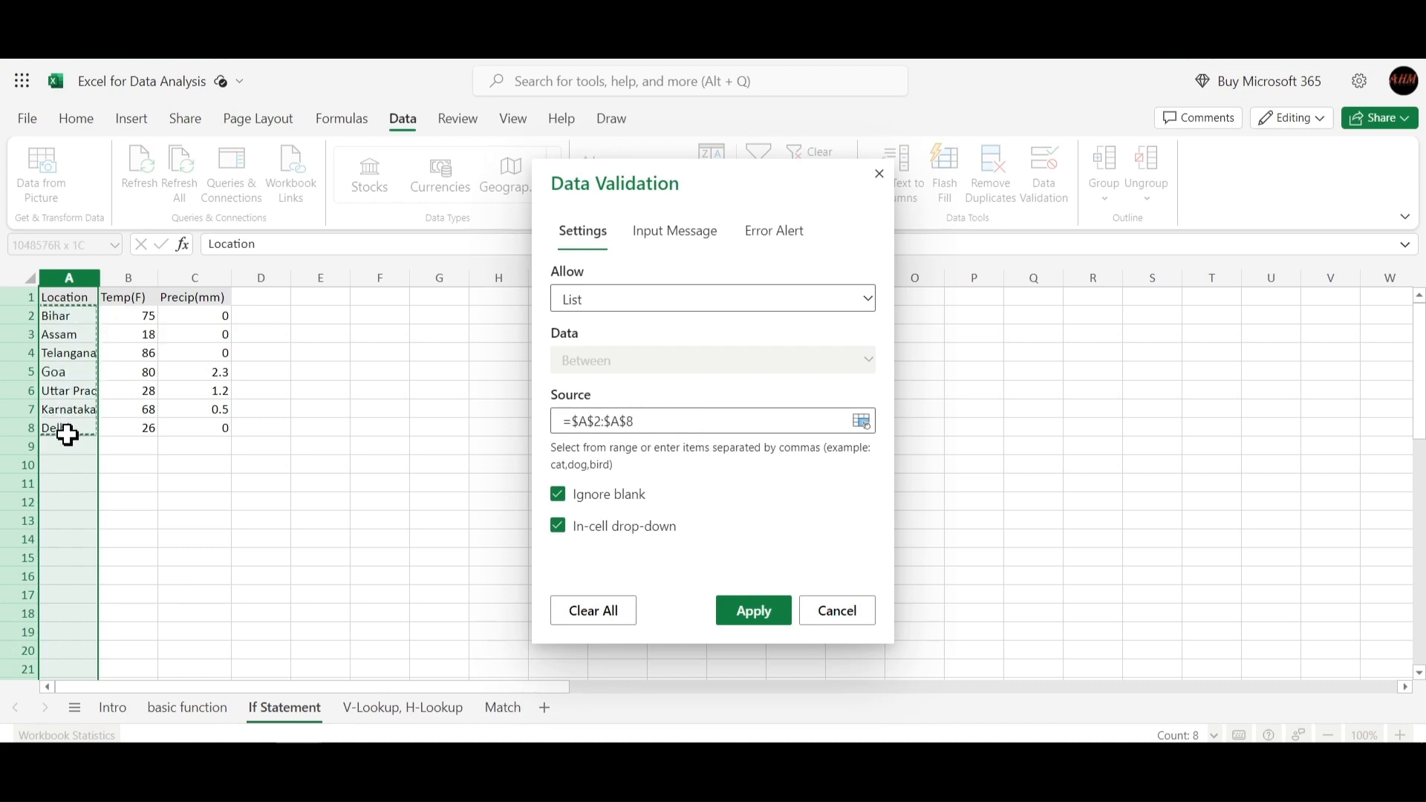
left_click_drag(68, 434, 67, 433)
left_click_drag(602, 422, 633, 422)
left_click(669, 420)
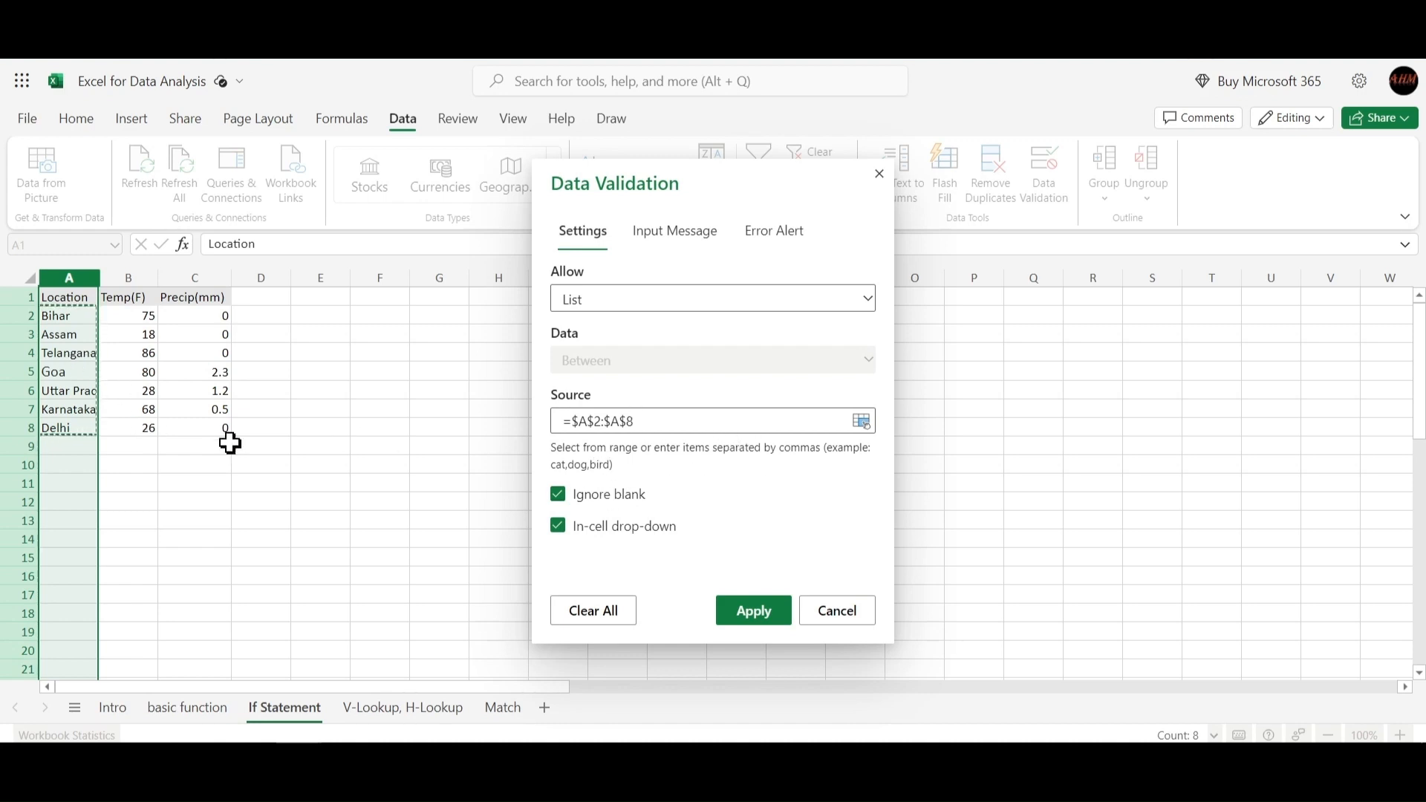
left_click(769, 610)
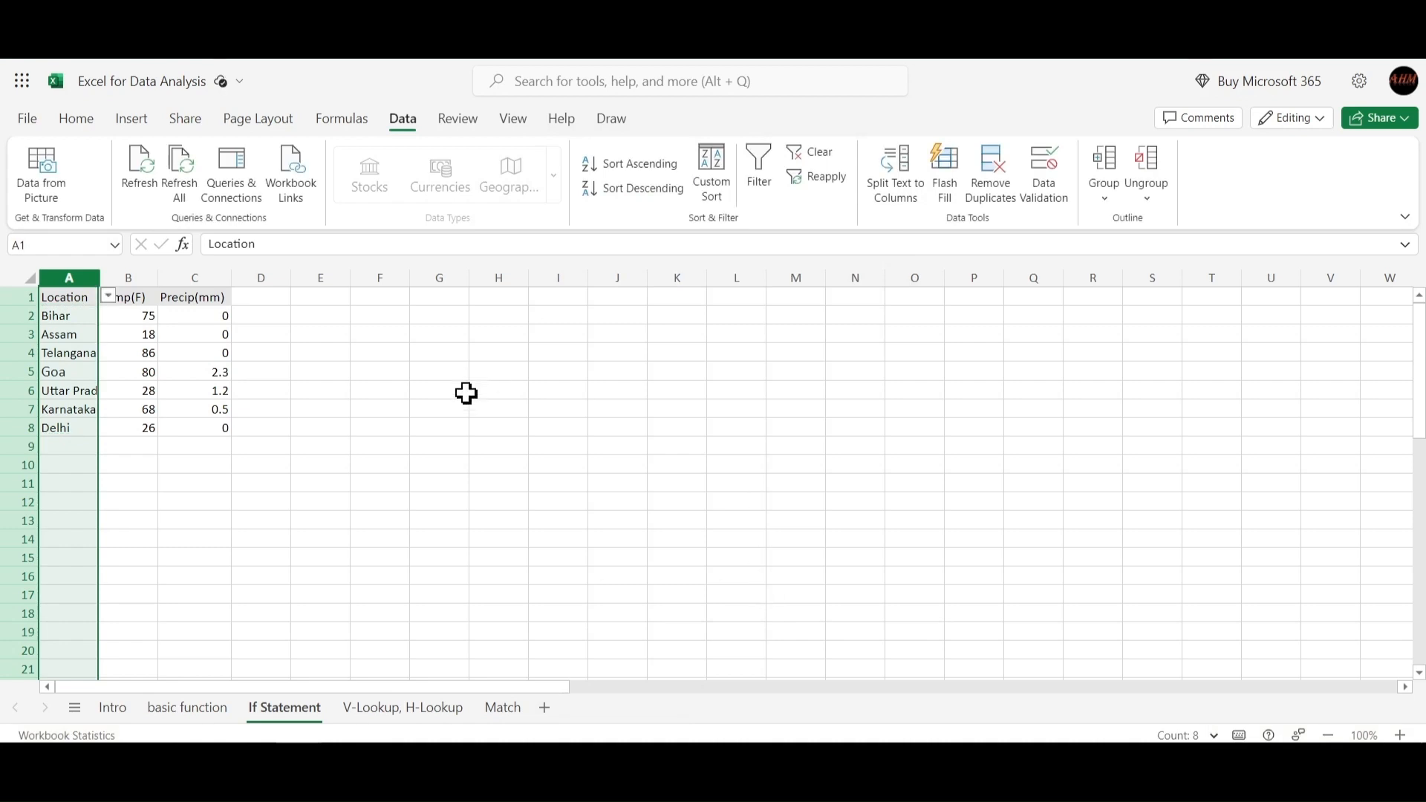
Open the drop-down in cell A9 to inspect the list of locations.
left_click(283, 516)
left_click(80, 446)
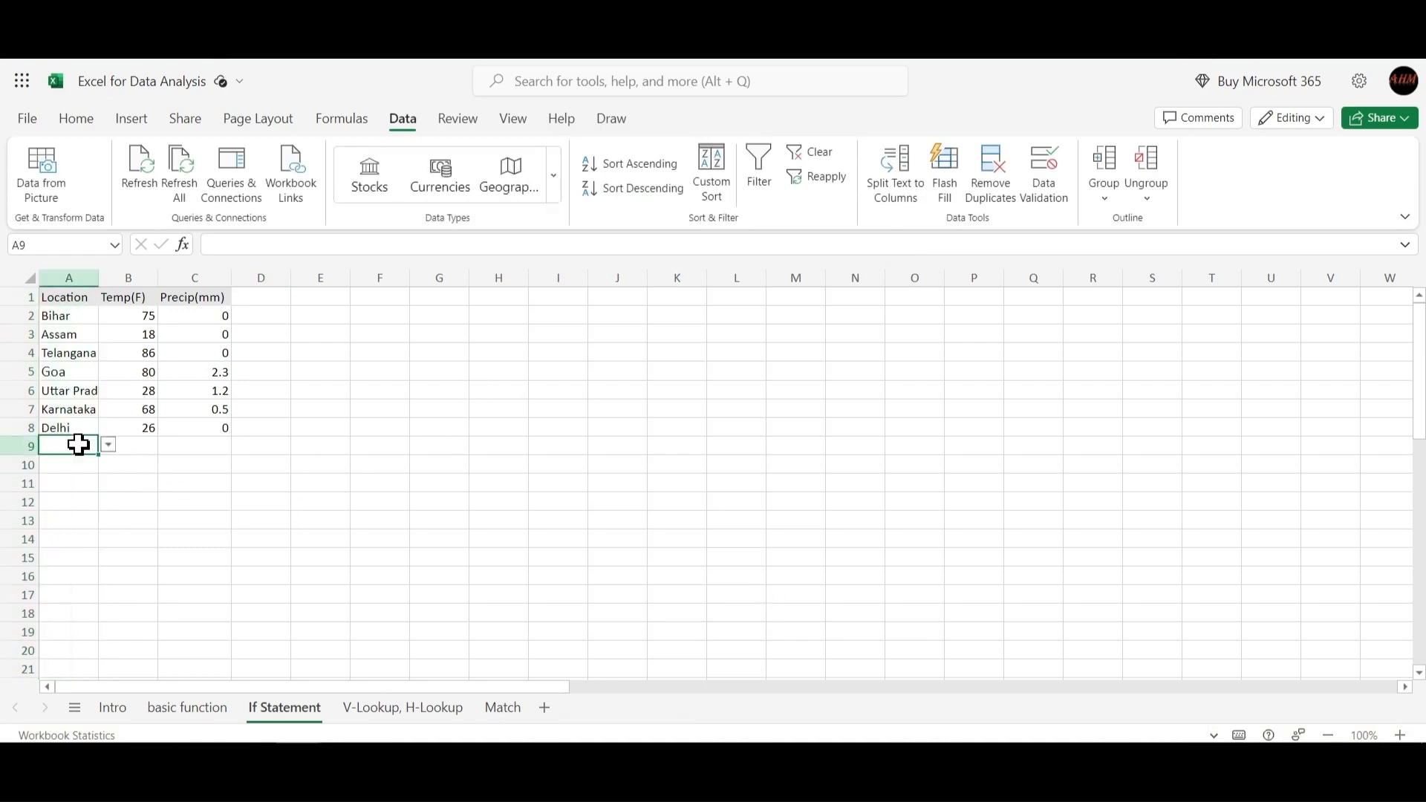
left_click(86, 496)
left_click(76, 446)
scroll(73, 494, "down", 3)
scroll(72, 494, "up", 3)
left_click(108, 445)
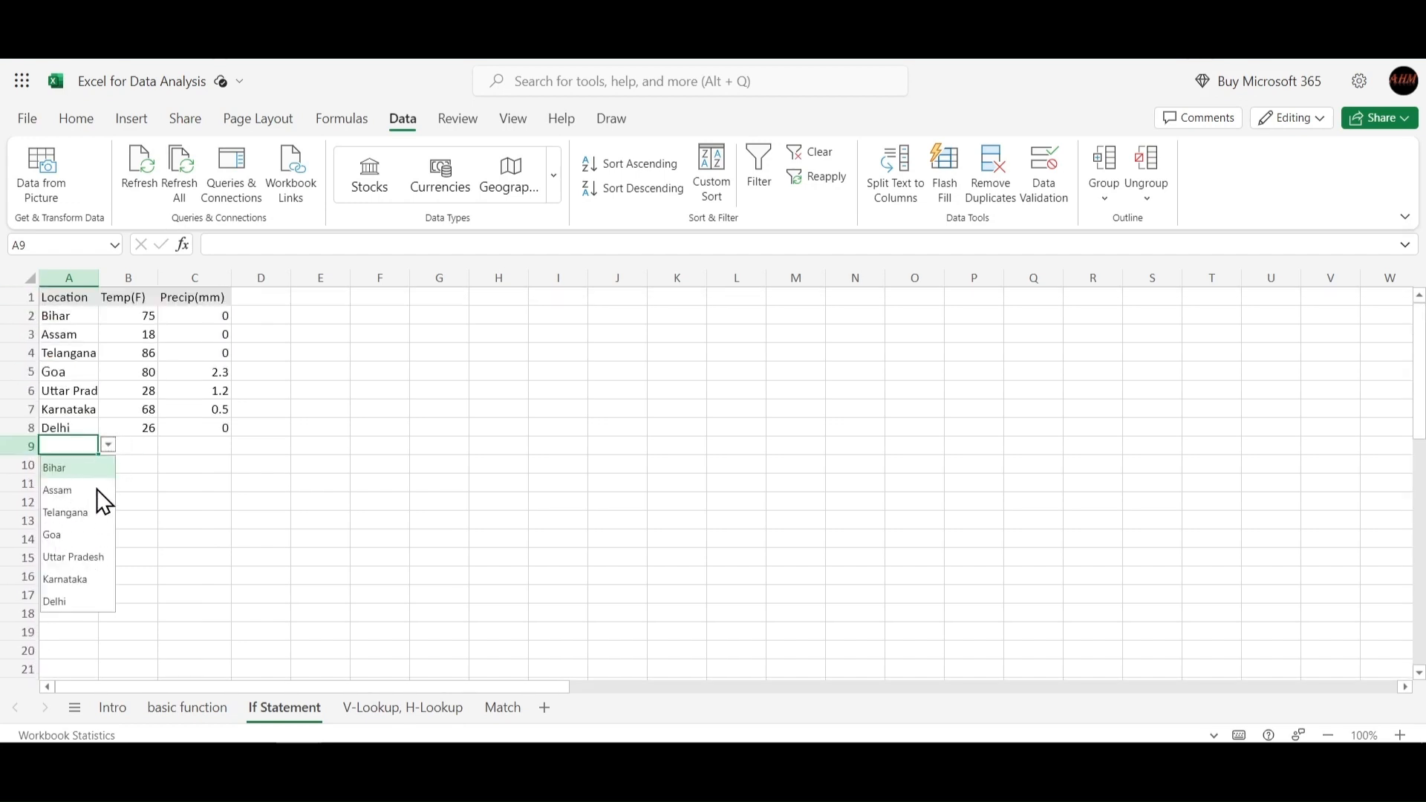
left_click(143, 518)
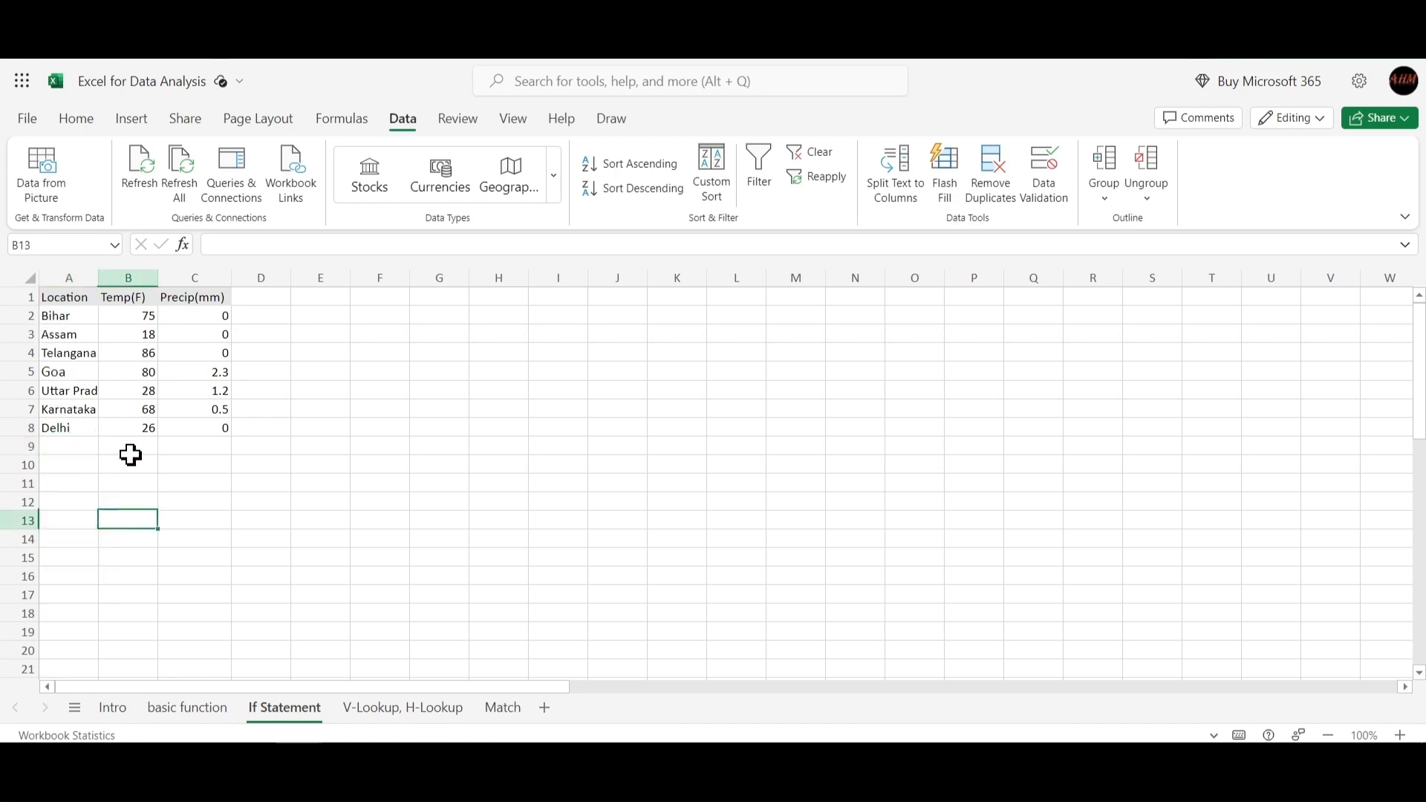
left_click_drag(54, 318, 69, 431)
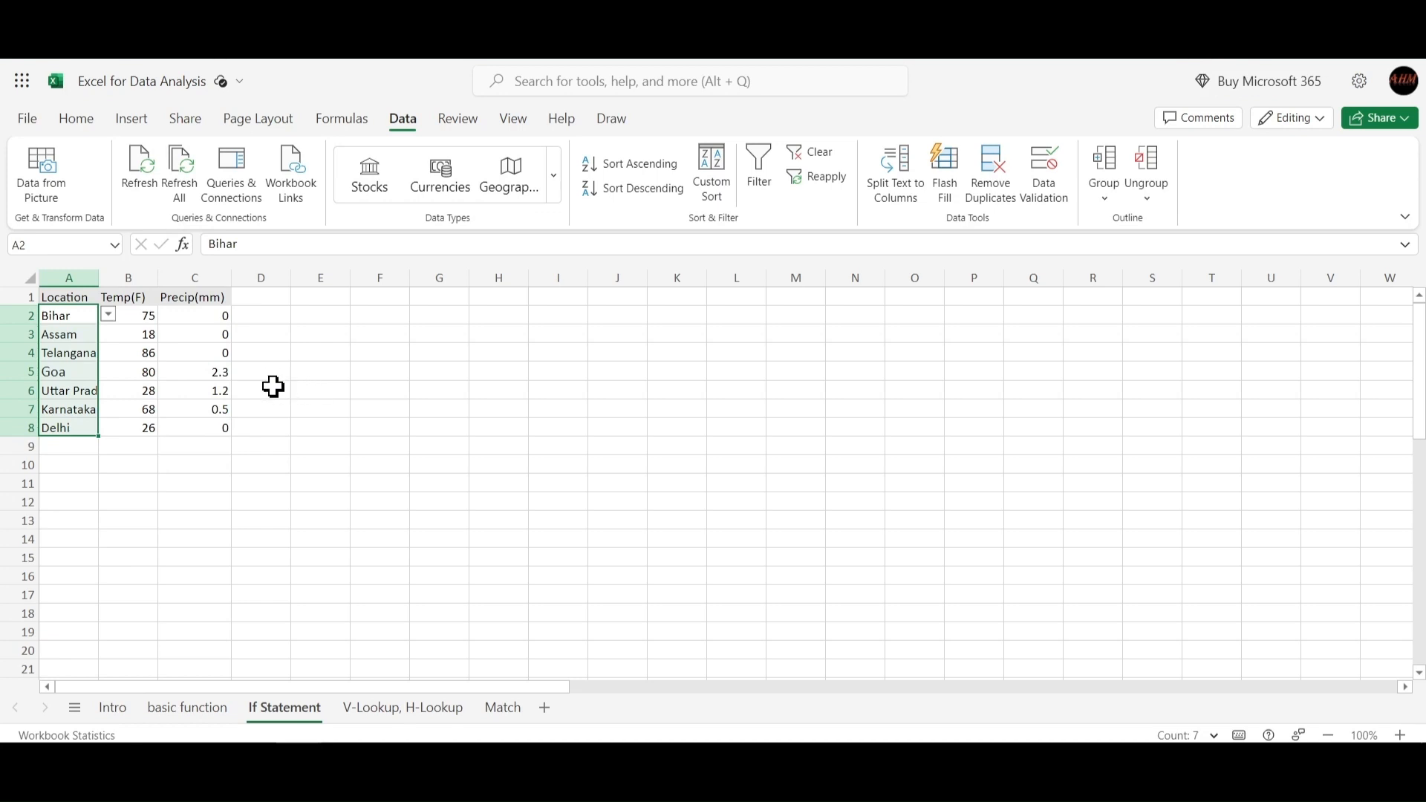
left_click(319, 390)
left_click_drag(66, 312, 65, 412)
left_click(320, 333)
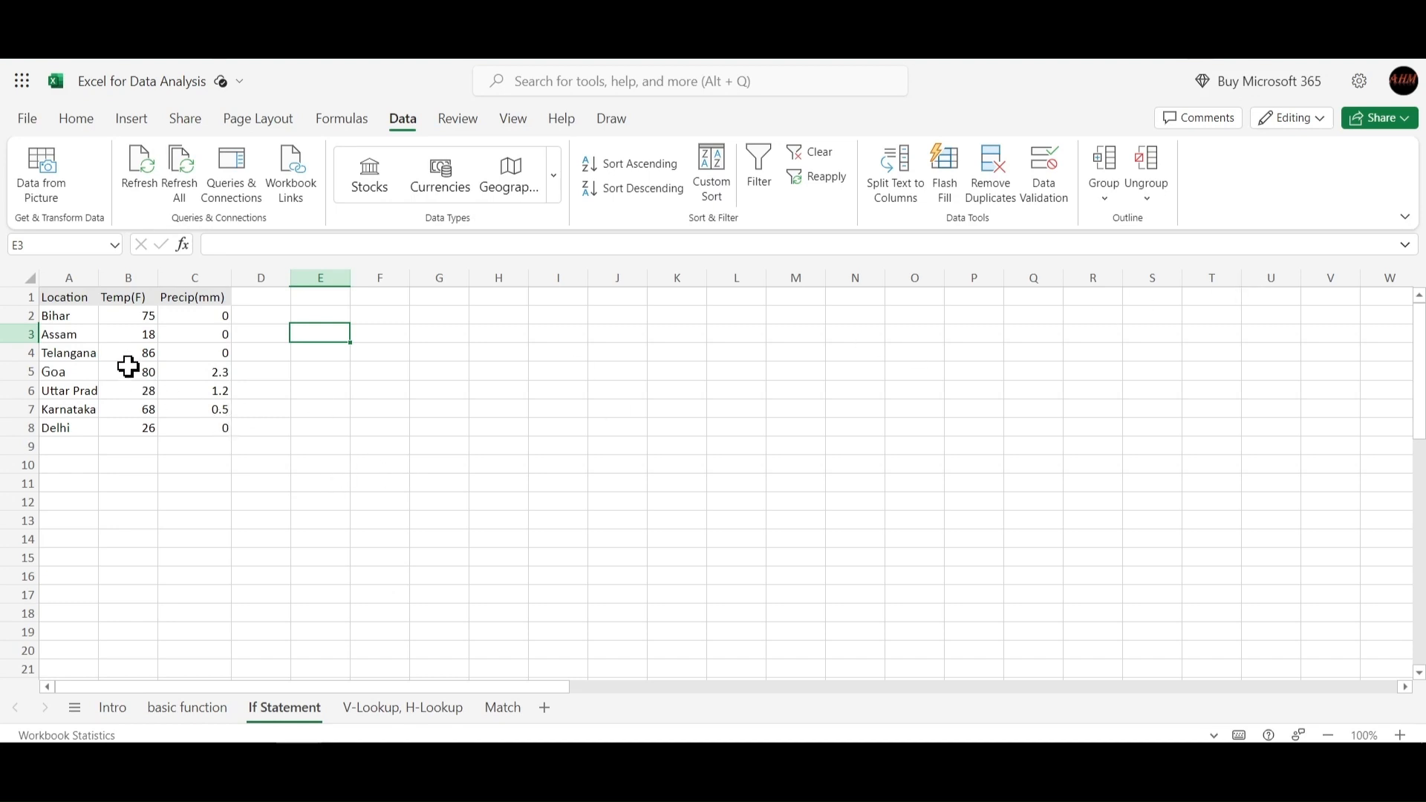
Try to enter Mumbai in cell A9 and cancel the validation error.
left_click(78, 445)
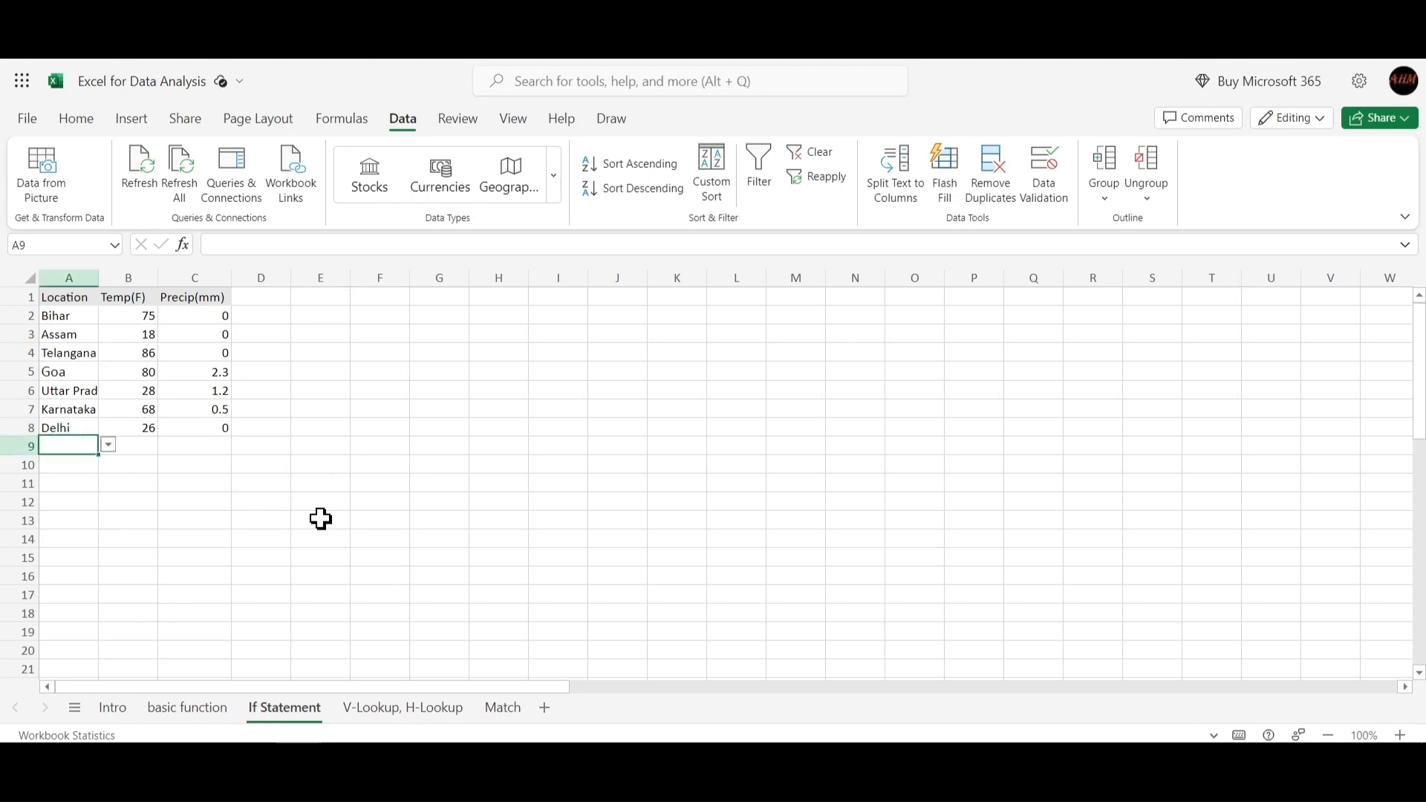
type("Mumbai")
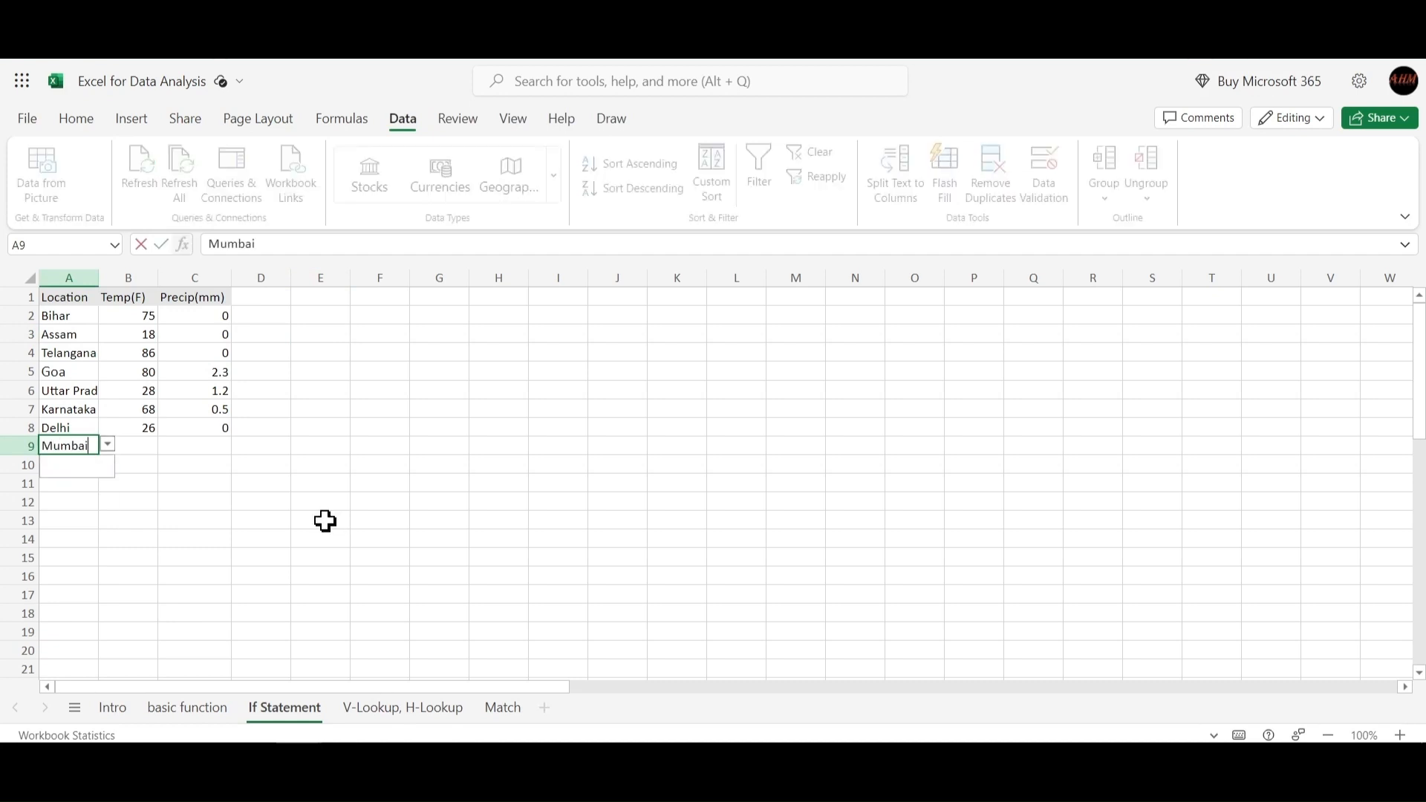
key("Return")
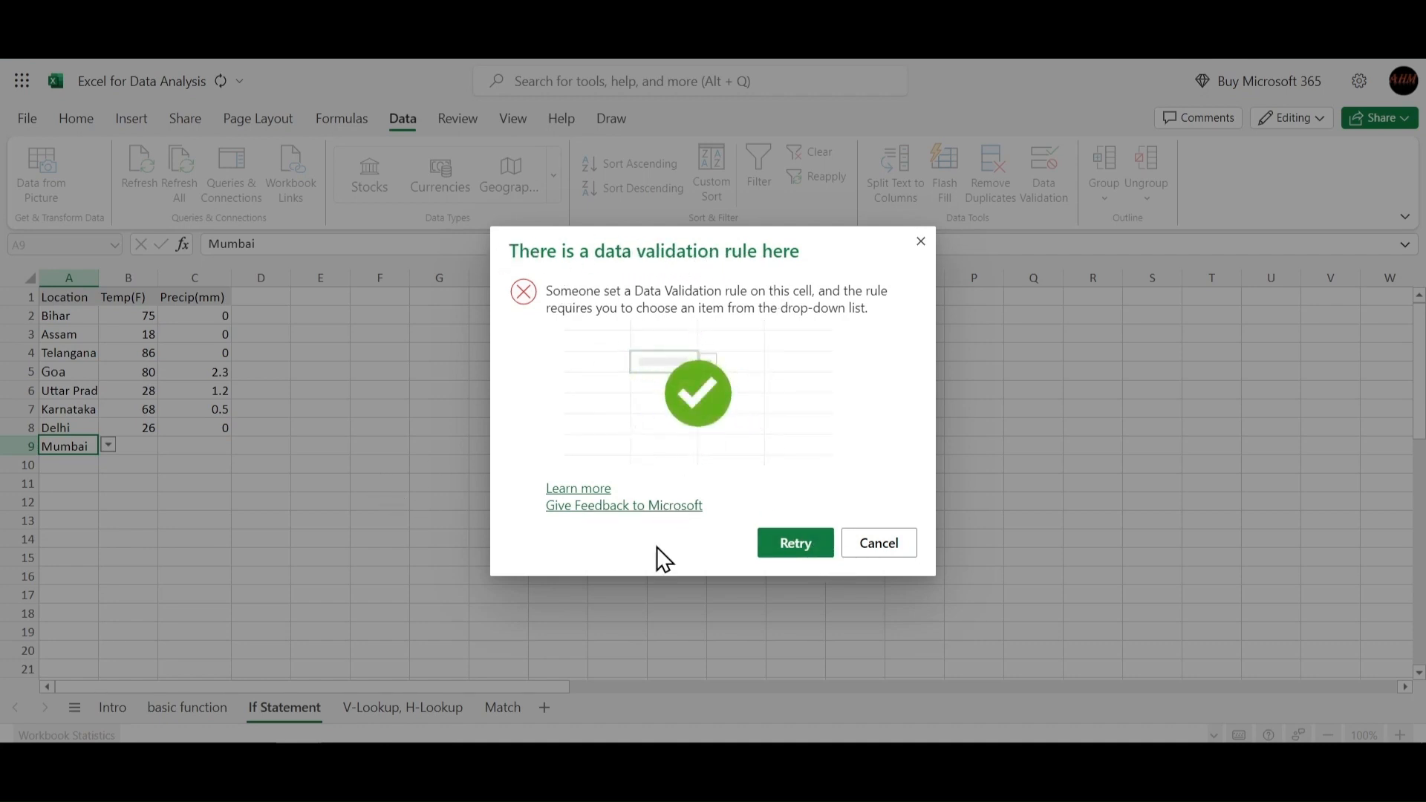
left_click(880, 543)
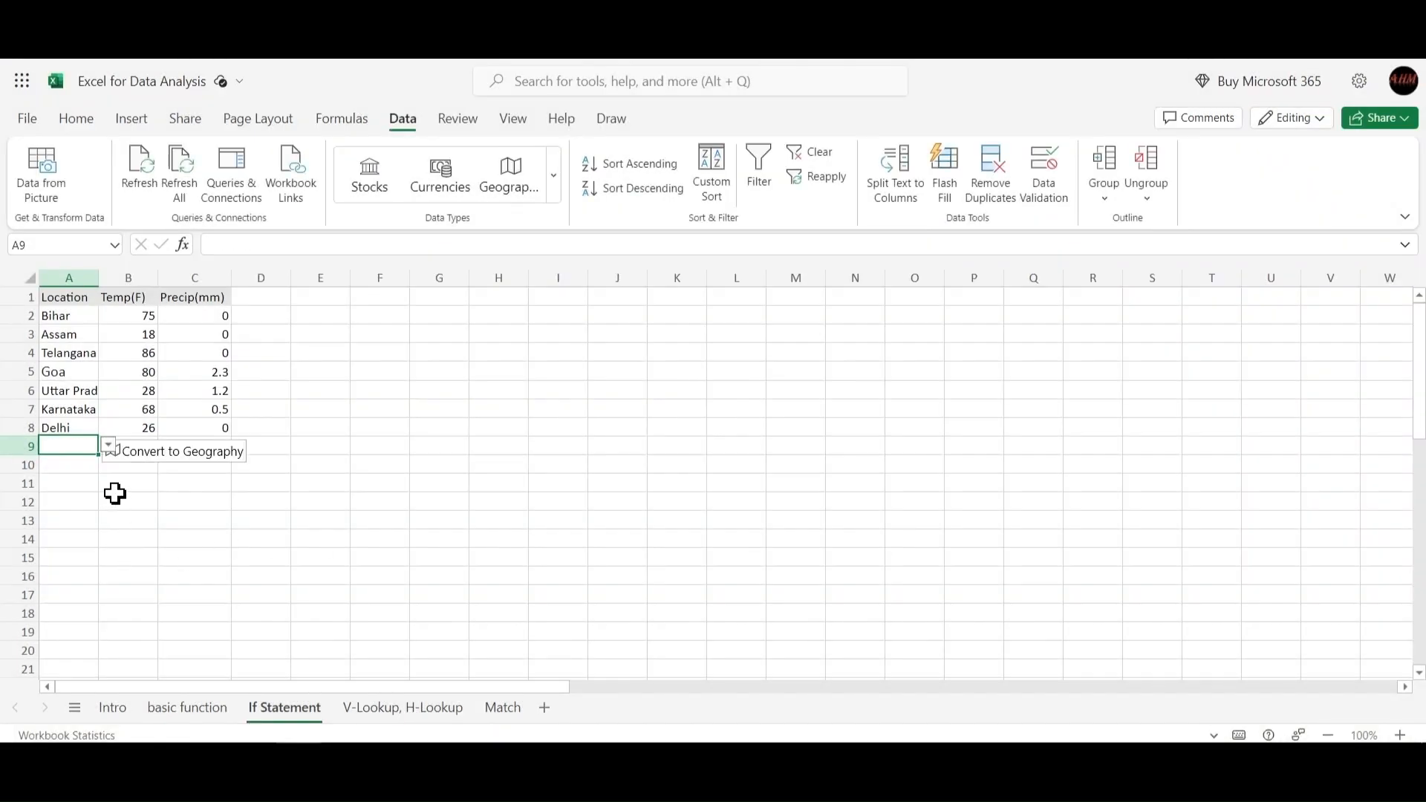
Open Data Validation for cell A9 and set a Warning error alert titled Stop!
left_click_drag(57, 319, 61, 432)
left_click(414, 484)
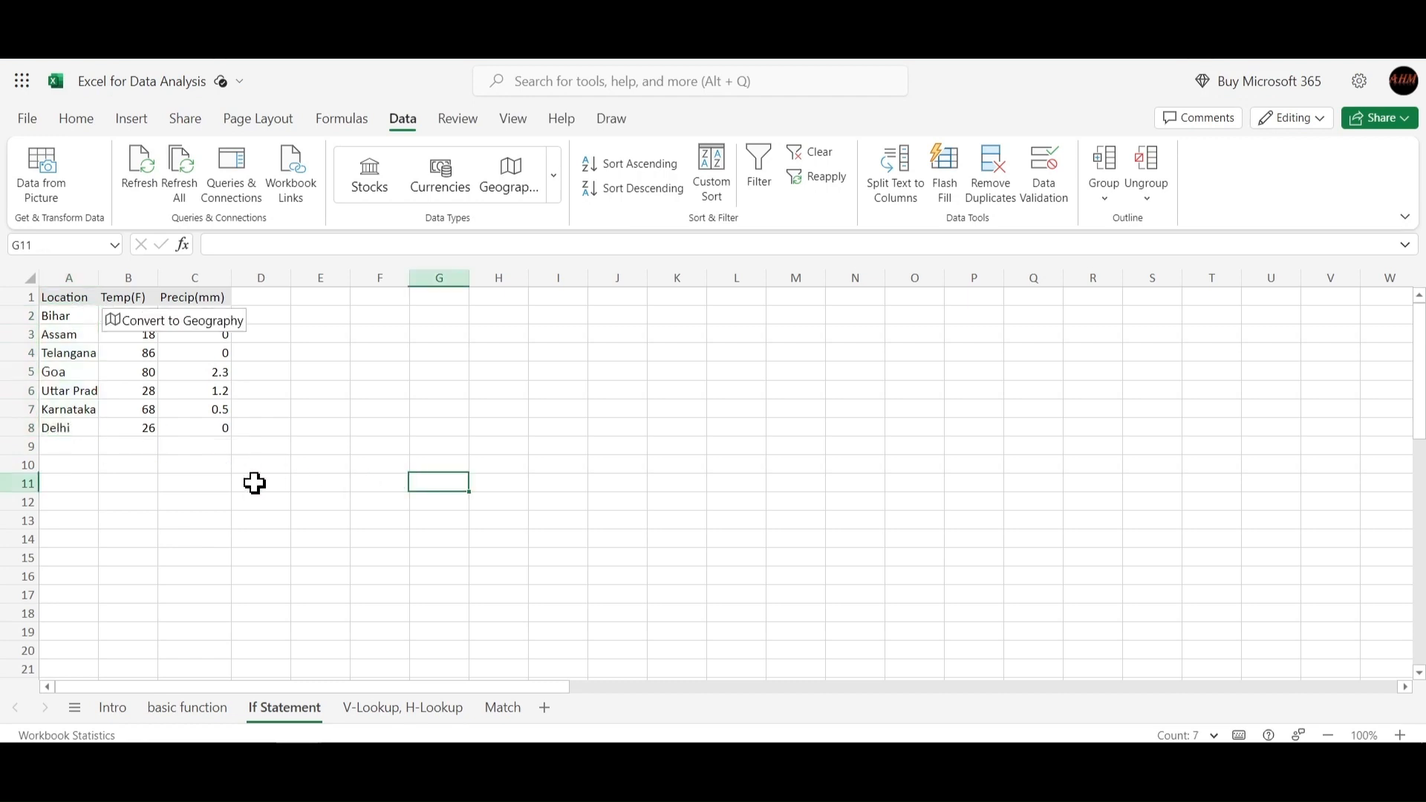
left_click(57, 444)
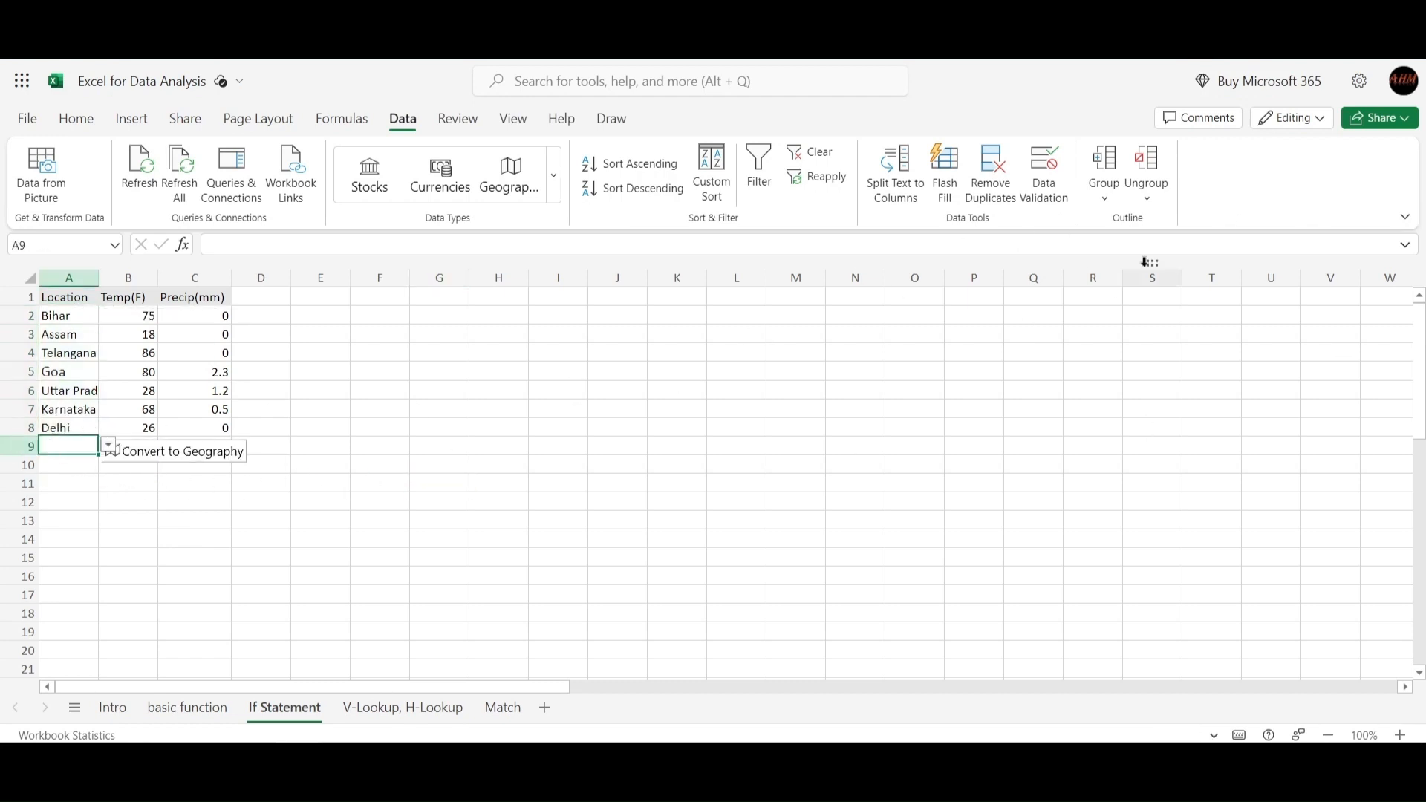
left_click(1052, 193)
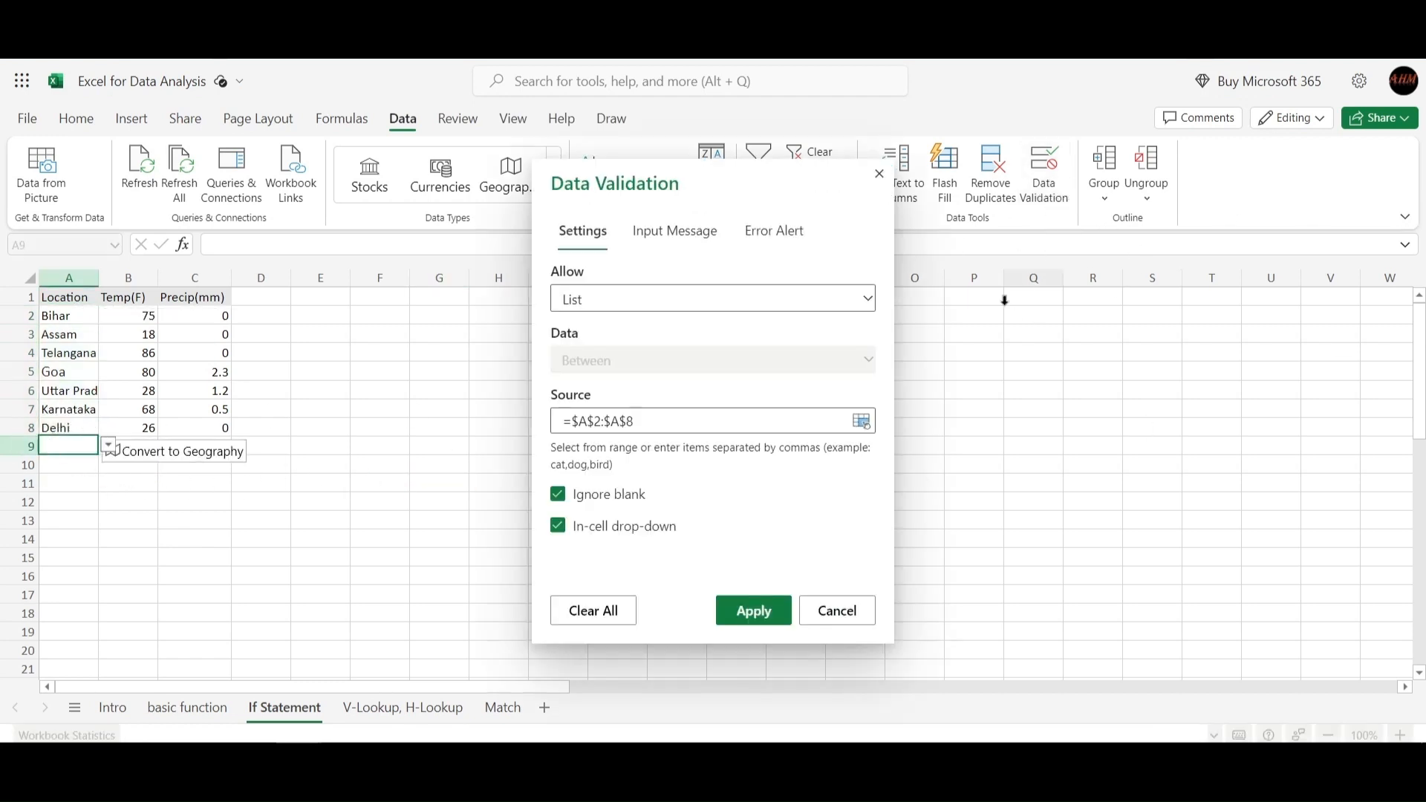
left_click(752, 247)
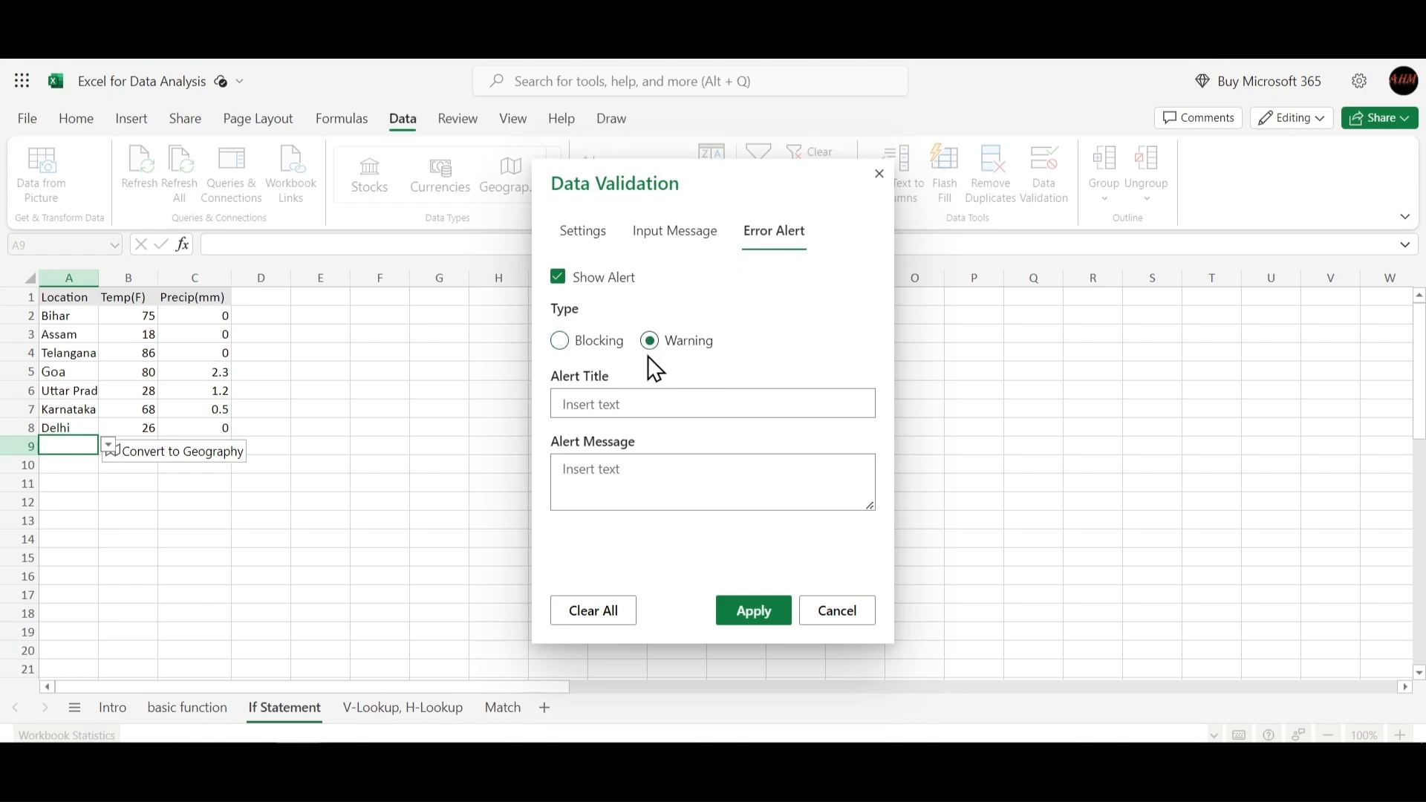
left_click(656, 412)
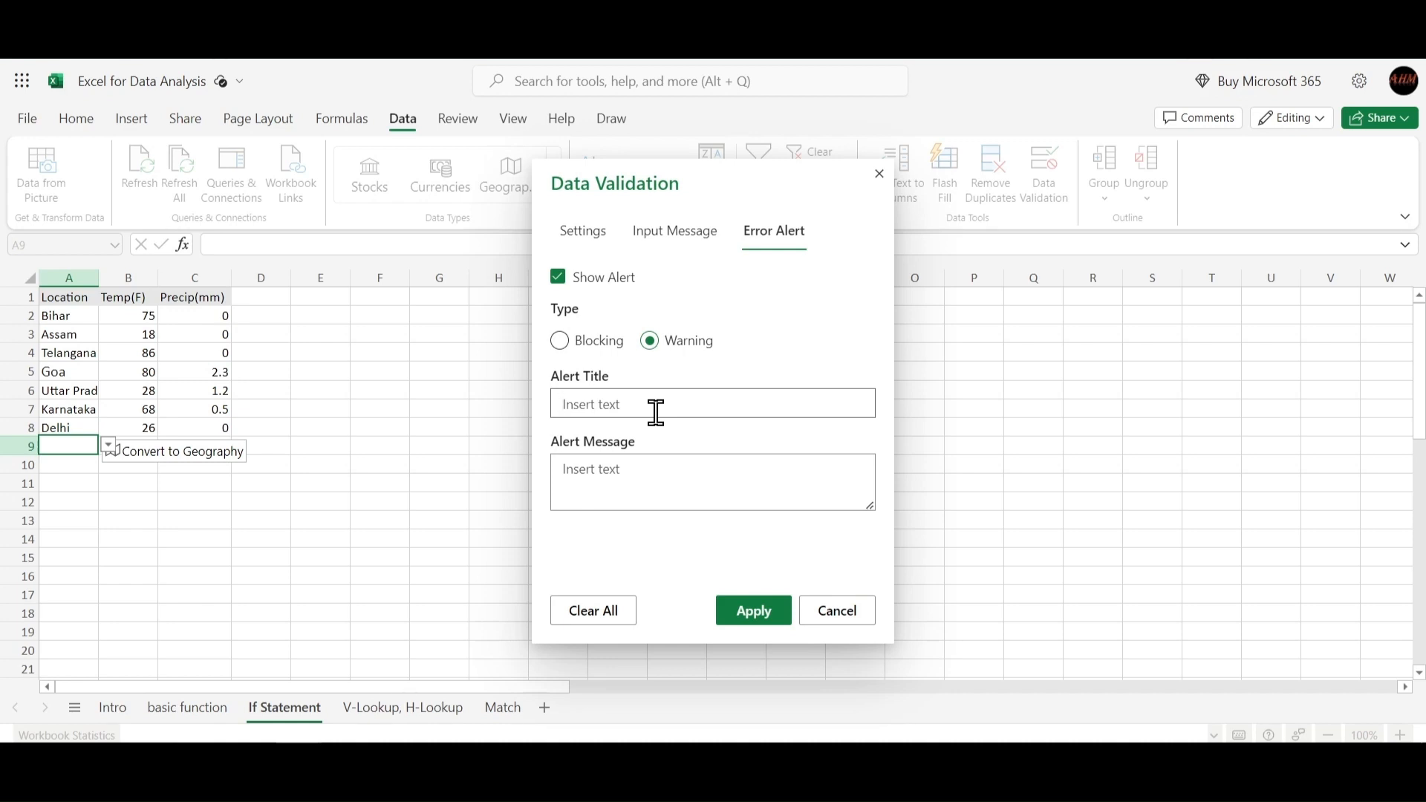
type("Stop")
left_click(646, 471)
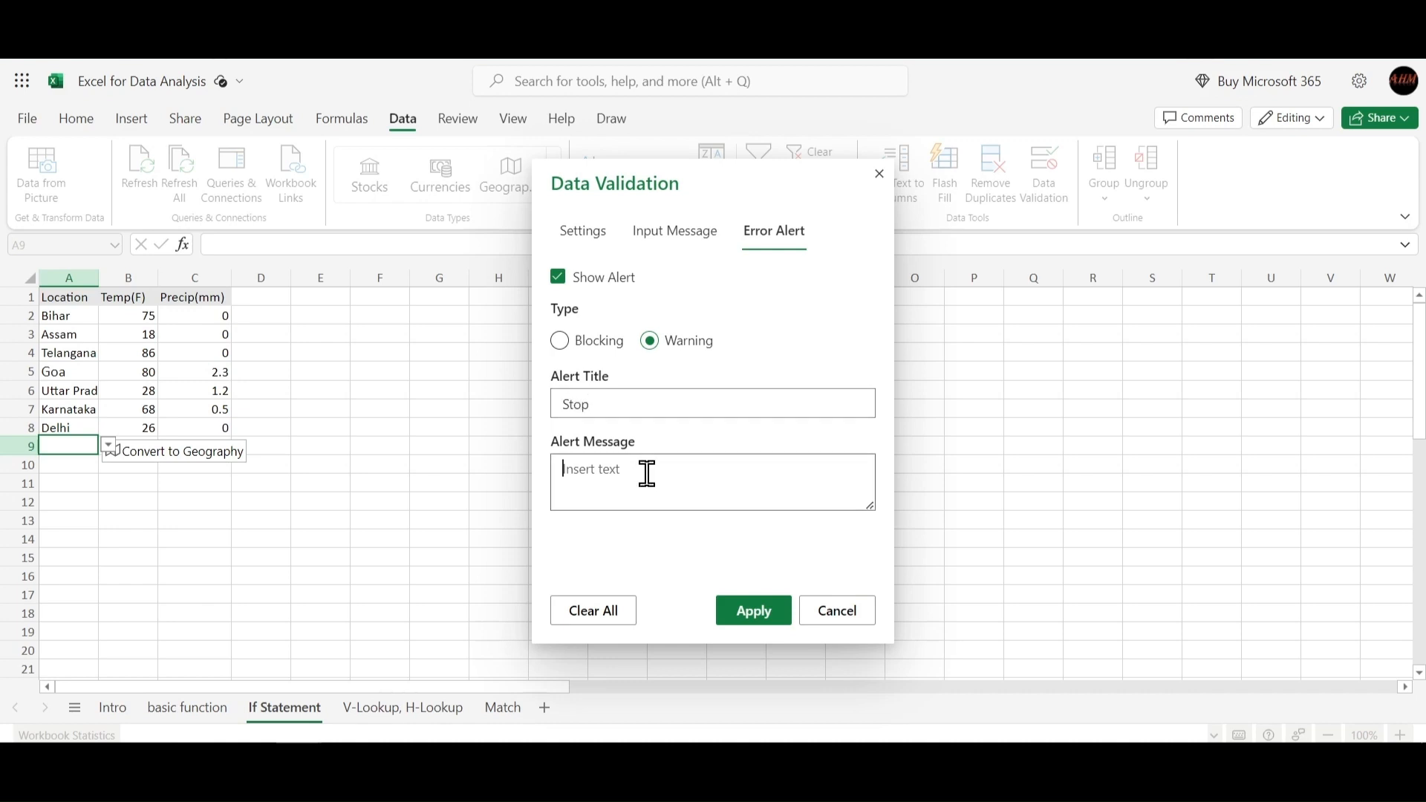
left_click(666, 409)
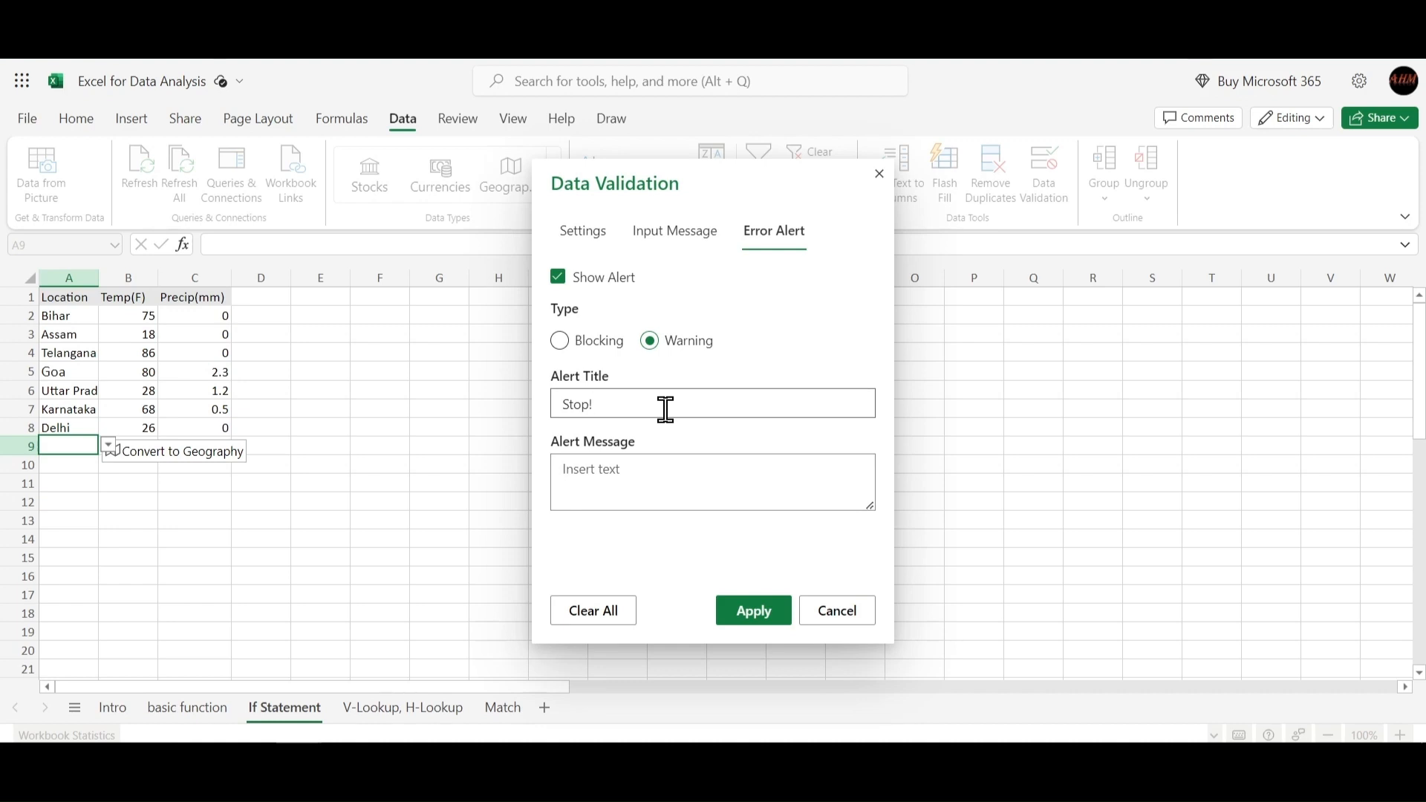
Set the alert message to "You can not insert thsi data here." and apply.
left_click(653, 468)
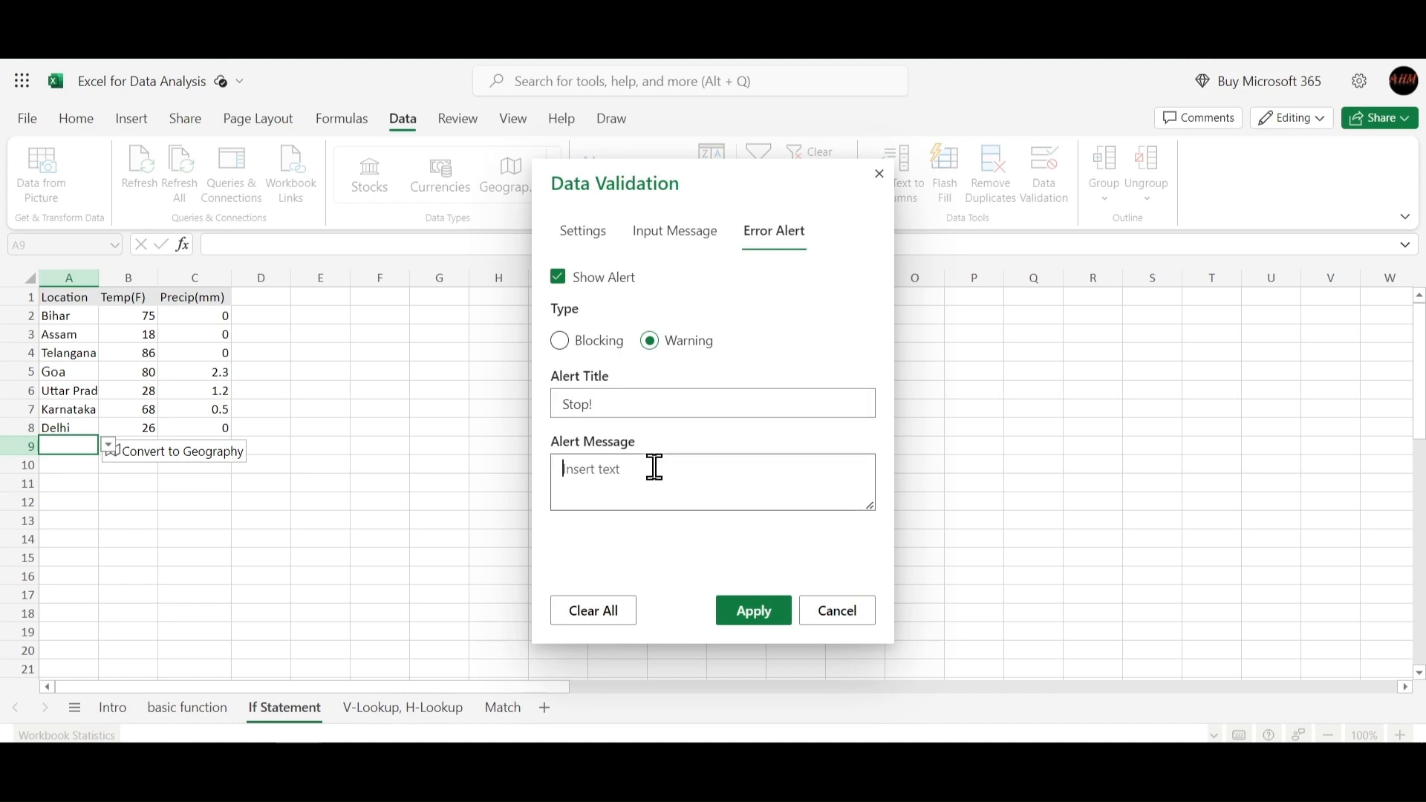
type("Yo")
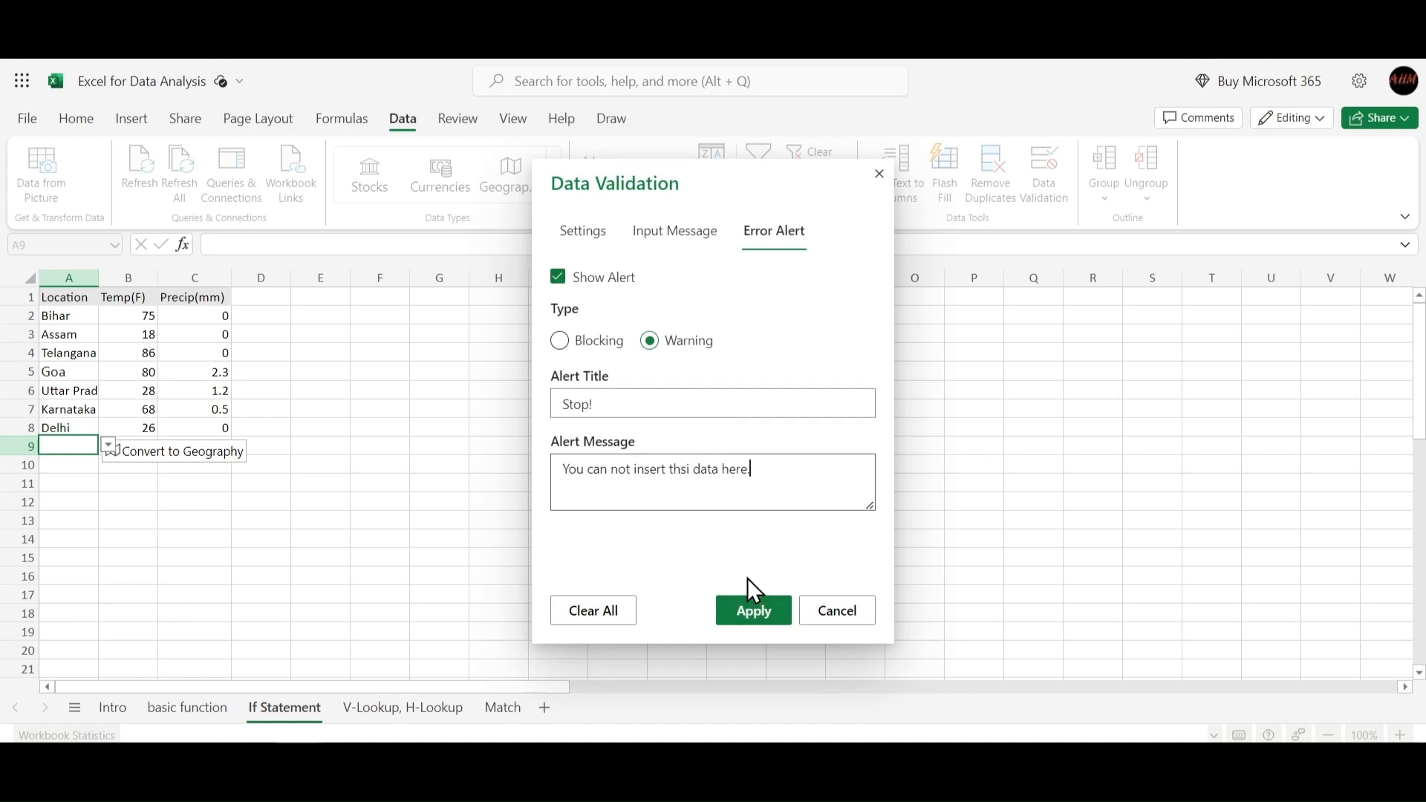
left_click(752, 612)
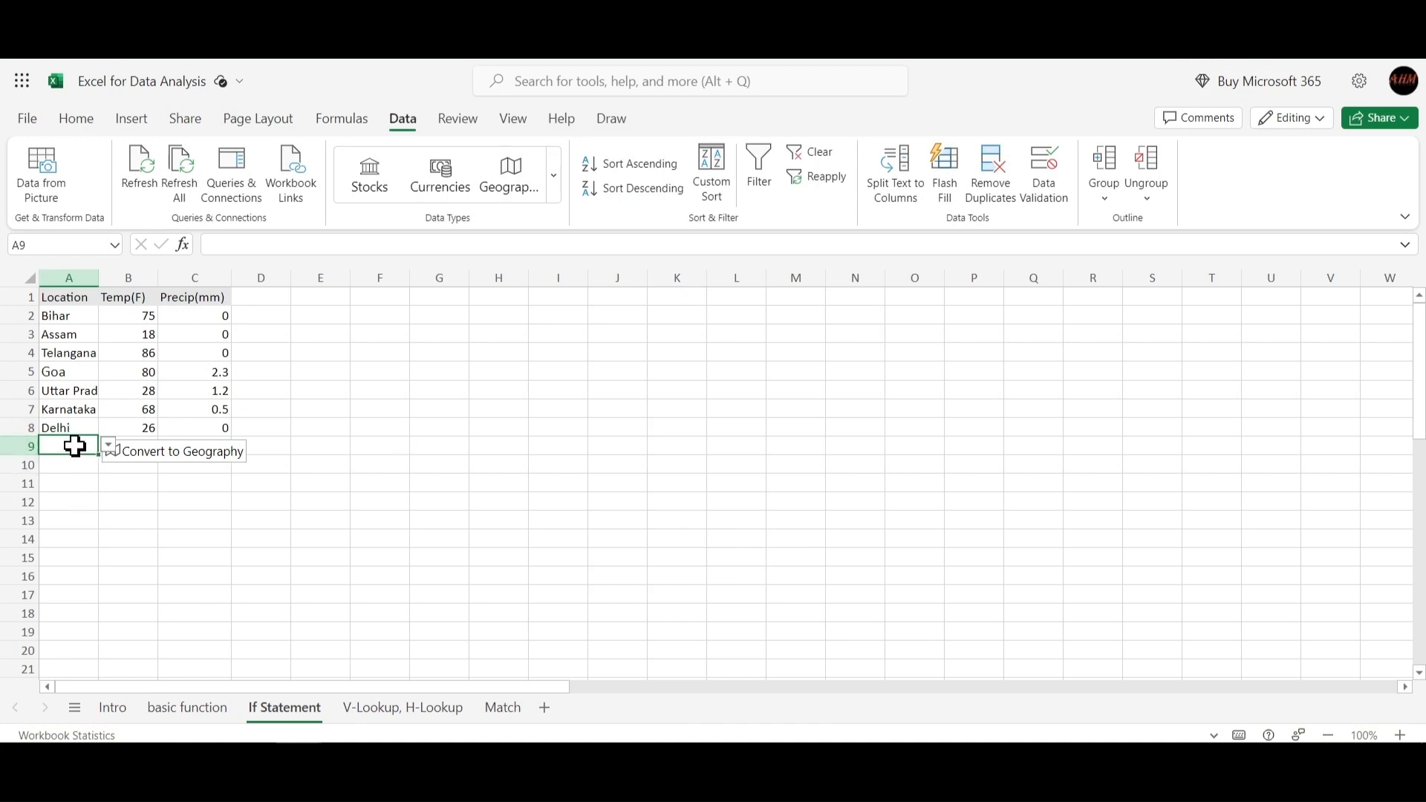
Enter abc in cell A9 to test the warning alert.
type("abc")
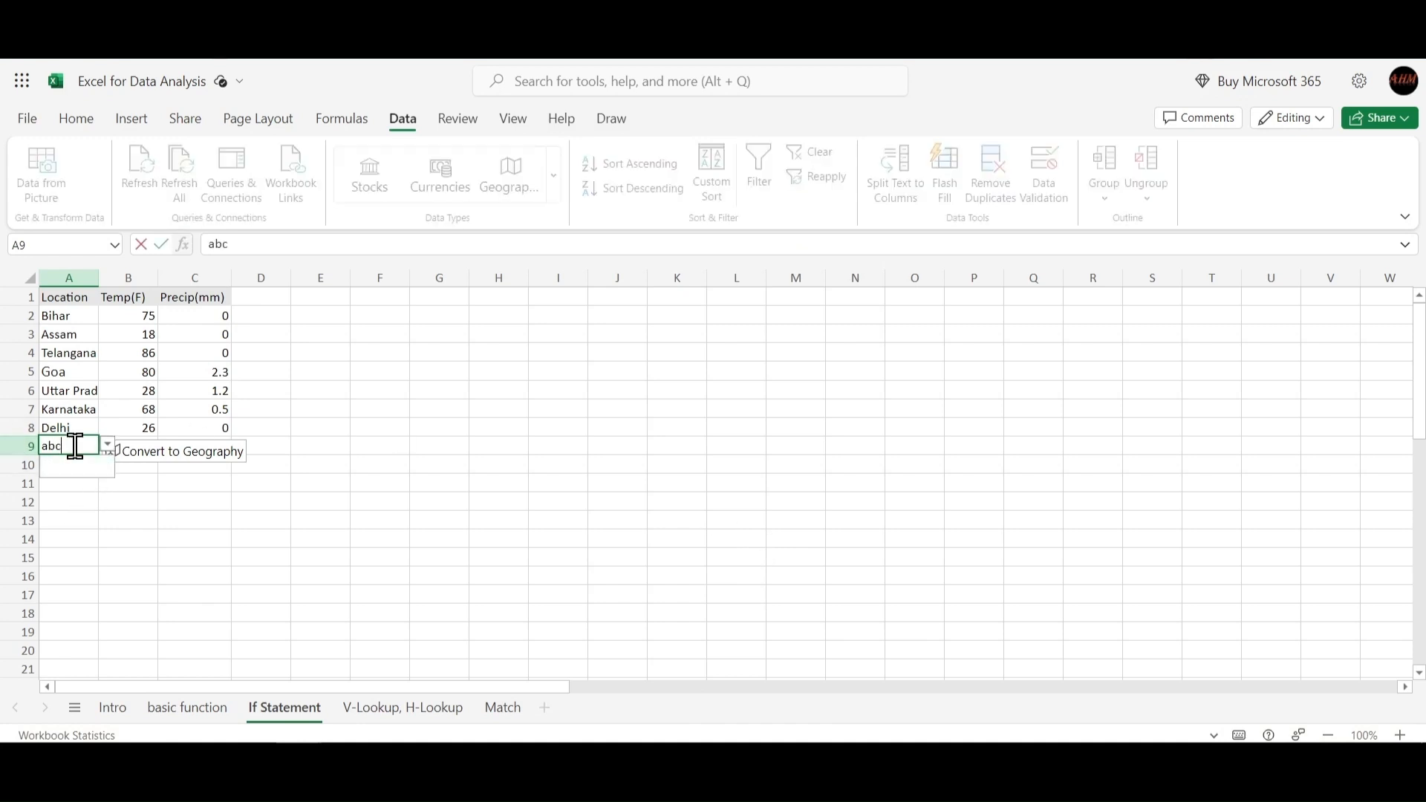
key("Return")
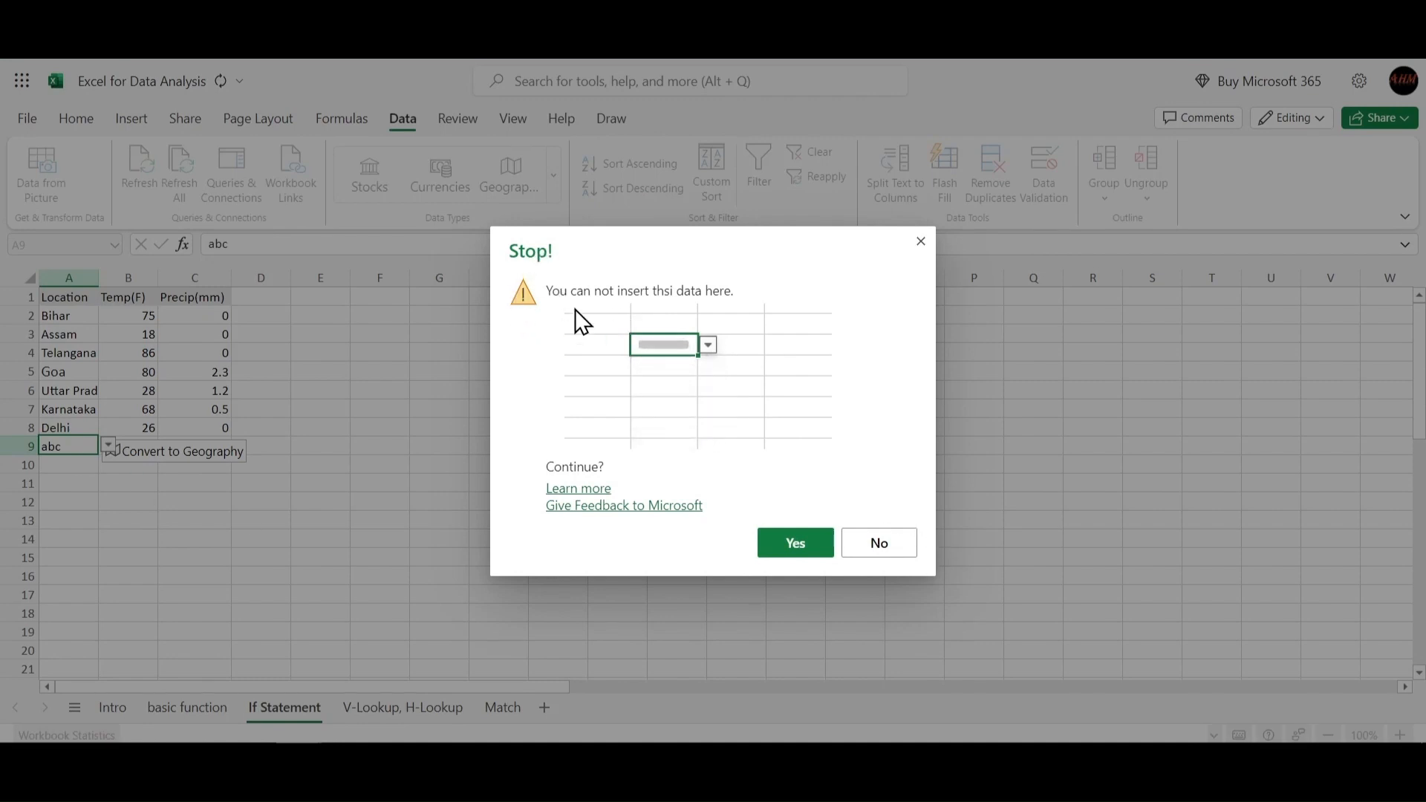
left_click_drag(683, 262, 659, 231)
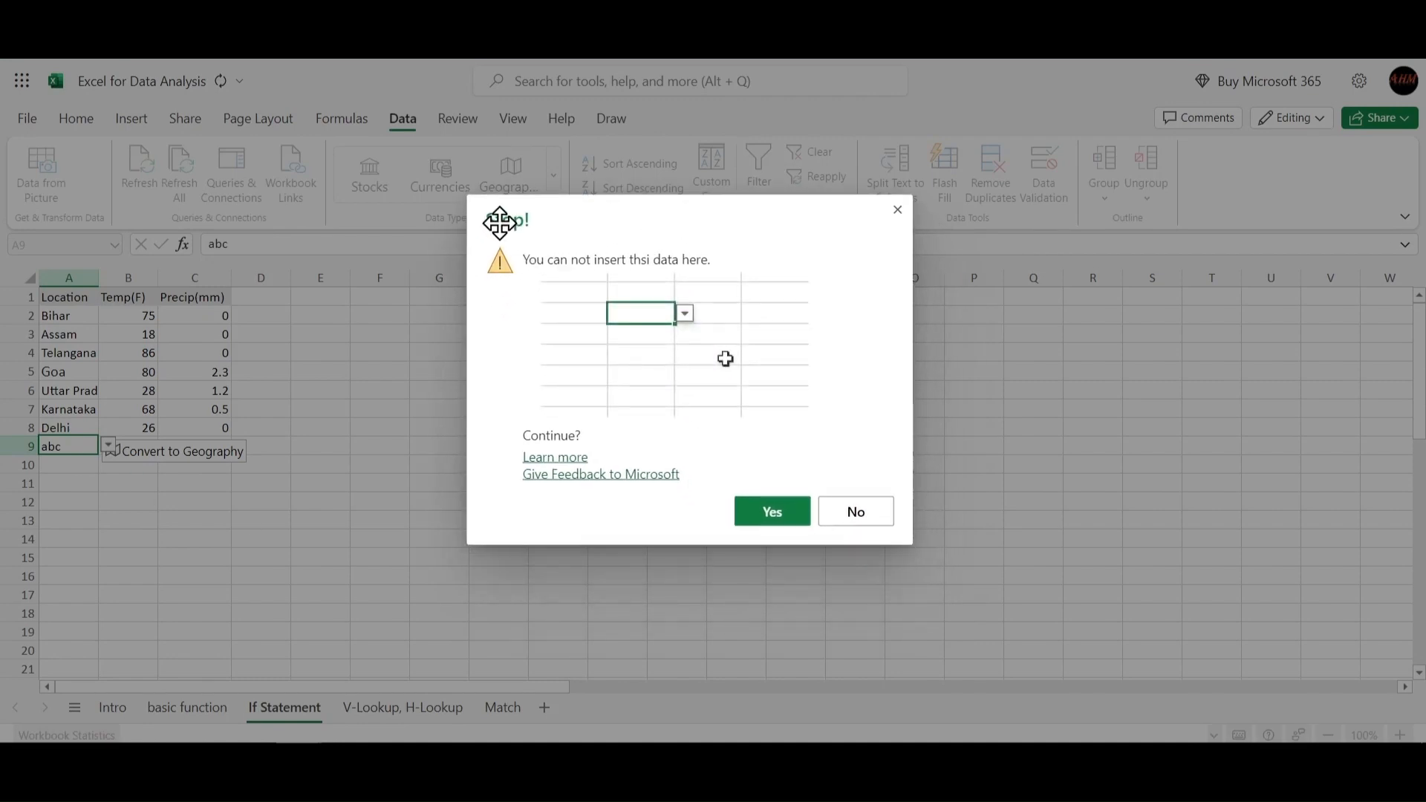